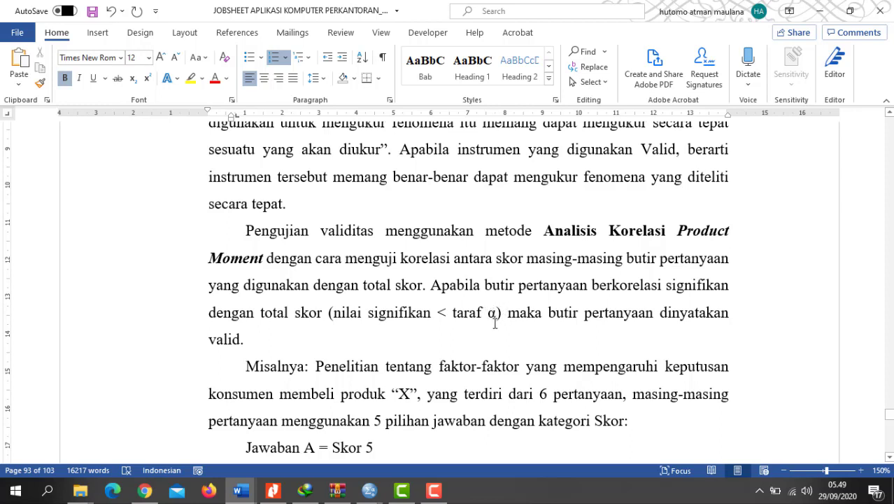
# Read the jobsheet's validity test explanation, answer scoring, tabulated questionnaire scores and Product Moment validity criteria.
pyautogui.scroll(-1, 493, 322)
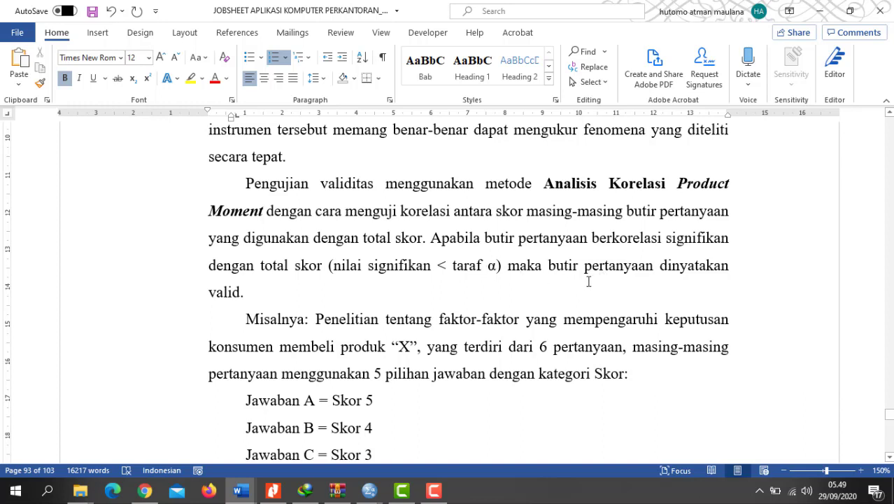
pyautogui.scroll(-3, 297, 316)
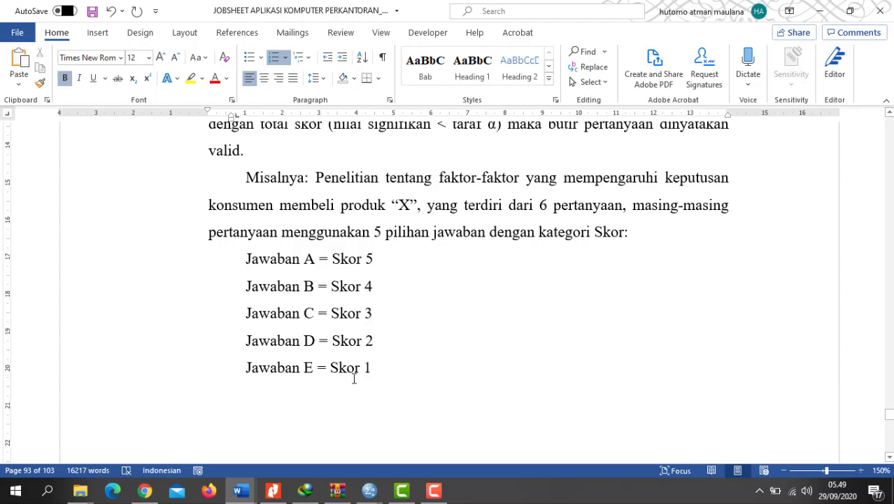
pyautogui.scroll(-3, 438, 349)
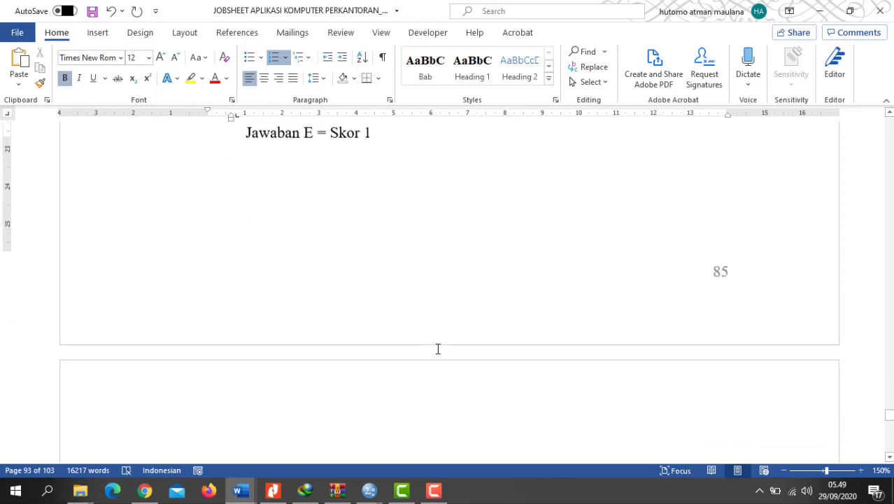
pyautogui.scroll(-5, 438, 349)
pyautogui.scroll(1, 438, 349)
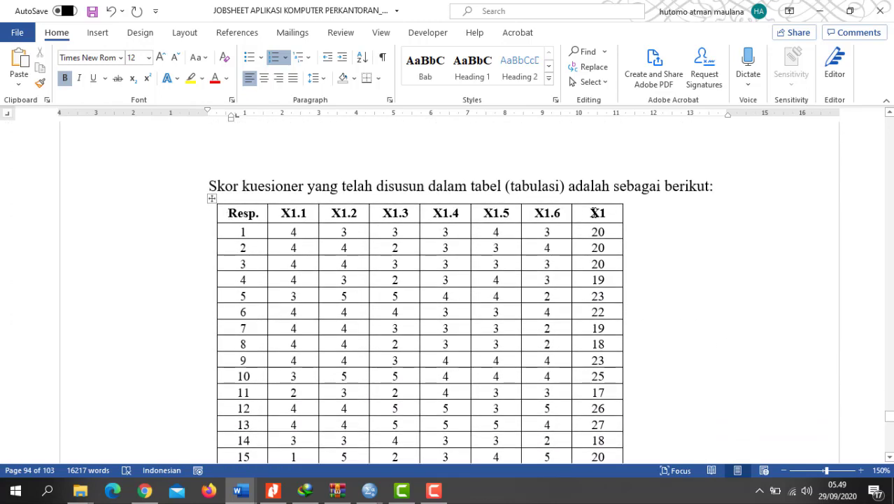
pyautogui.scroll(-3, 316, 208)
pyautogui.scroll(-2, 315, 214)
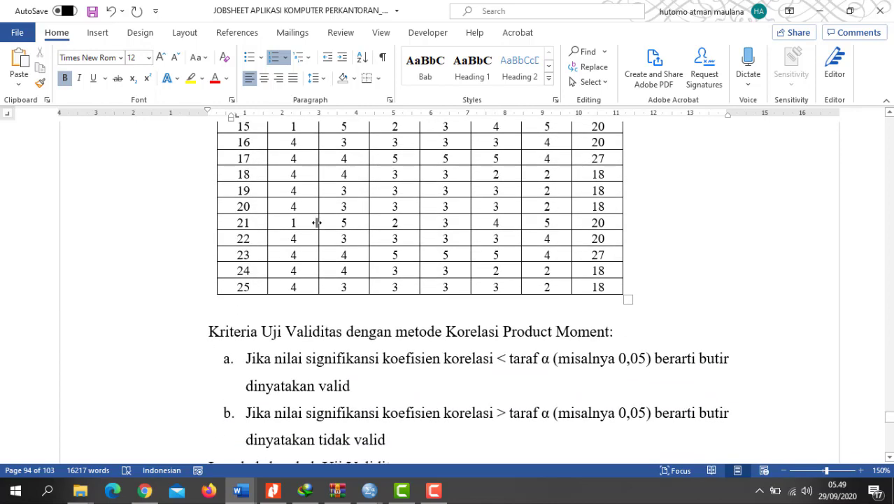
pyautogui.scroll(2, 317, 221)
pyautogui.scroll(3, 317, 223)
pyautogui.scroll(-1, 317, 223)
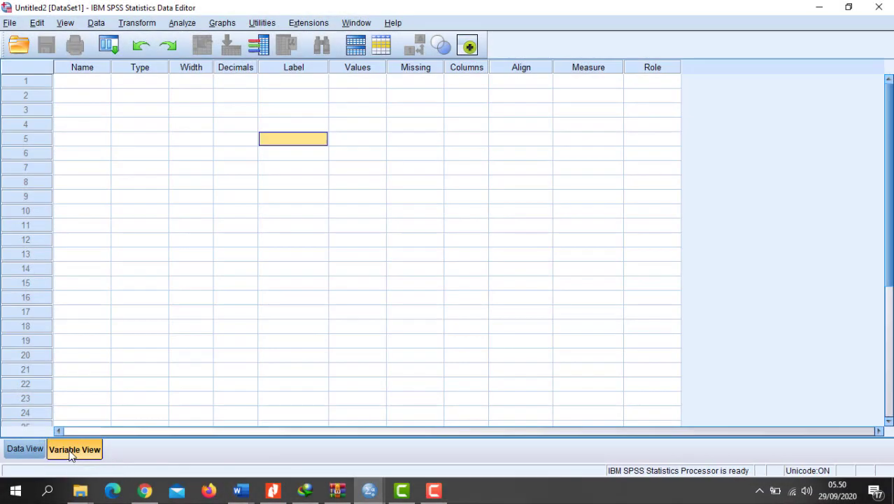
# Place the jobsheet's score table beside SPSS Statistics and define the first variable with the name X1_1.
pyautogui.hotkey('alt', 'Tab')
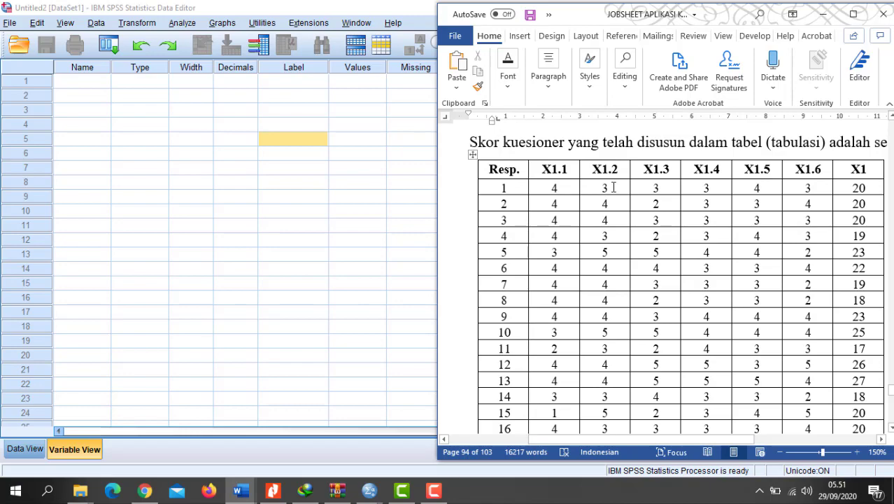
pyautogui.click(83, 83)
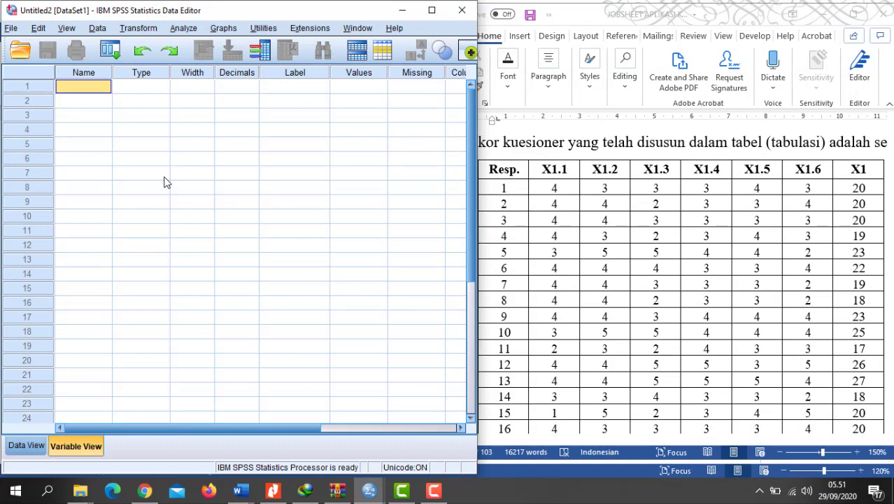
pyautogui.write('X')
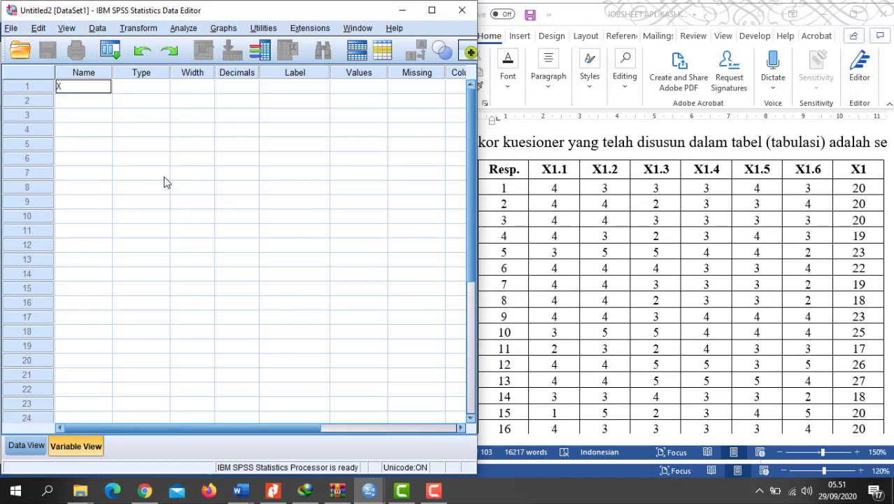
pyautogui.write('1_1')
pyautogui.click(99, 107)
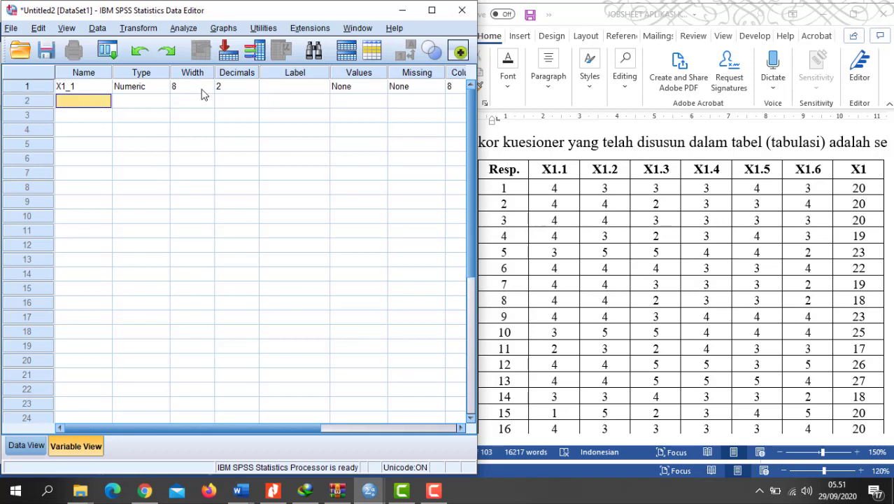
# Set variable X1_1 to 0 decimals and its measurement level to Scale.
pyautogui.click(249, 89)
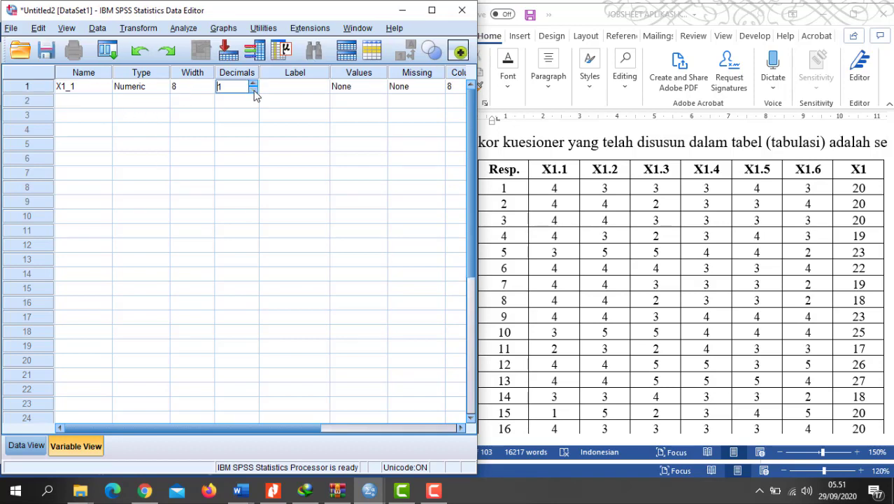
pyautogui.click(253, 90)
pyautogui.moveTo(256, 431); pyautogui.dragTo(351, 441)
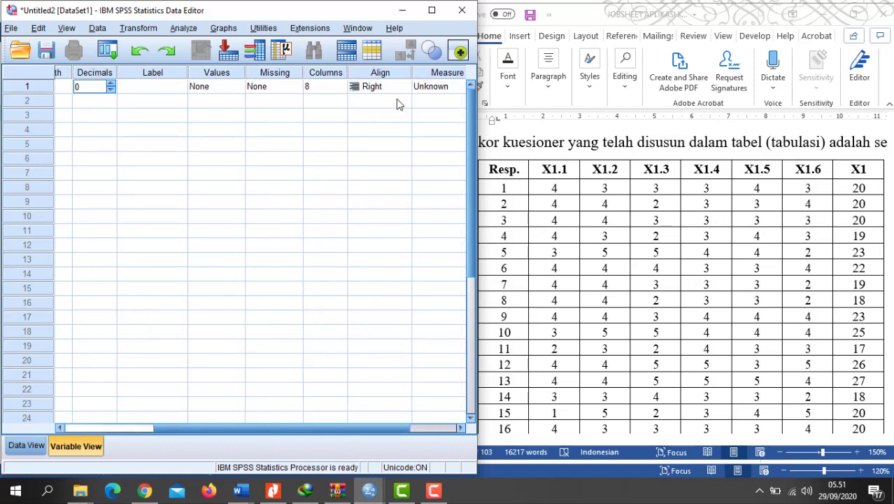
pyautogui.click(447, 87)
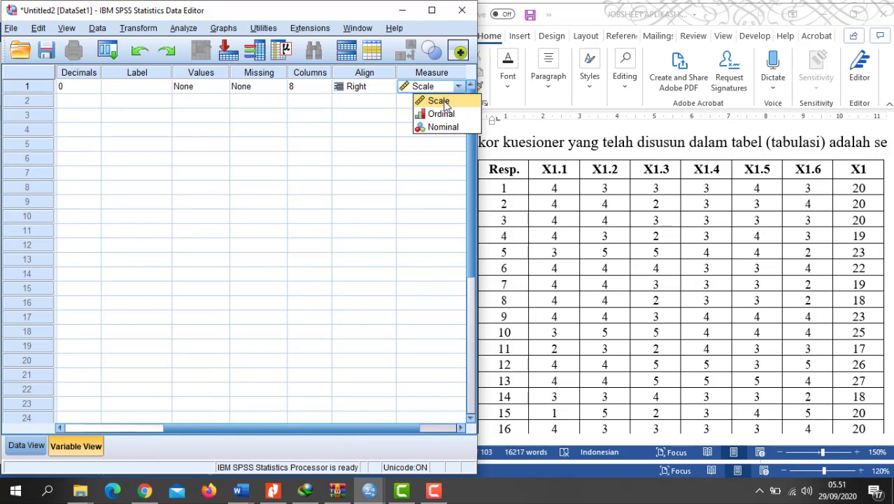
pyautogui.click(446, 104)
# Add the variables X1_2, X1_3, X1_4, X1_5 and X1_6 in the rows below X1_1.
pyautogui.moveTo(273, 430); pyautogui.dragTo(106, 445)
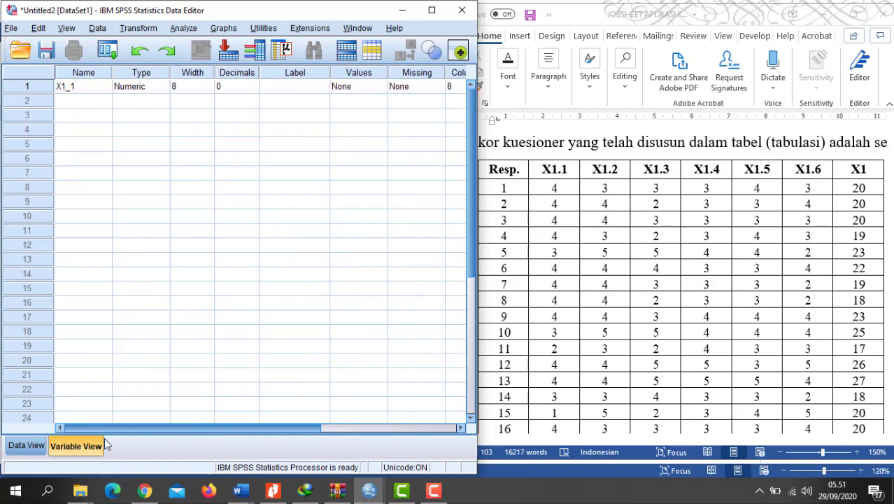
pyautogui.click(64, 105)
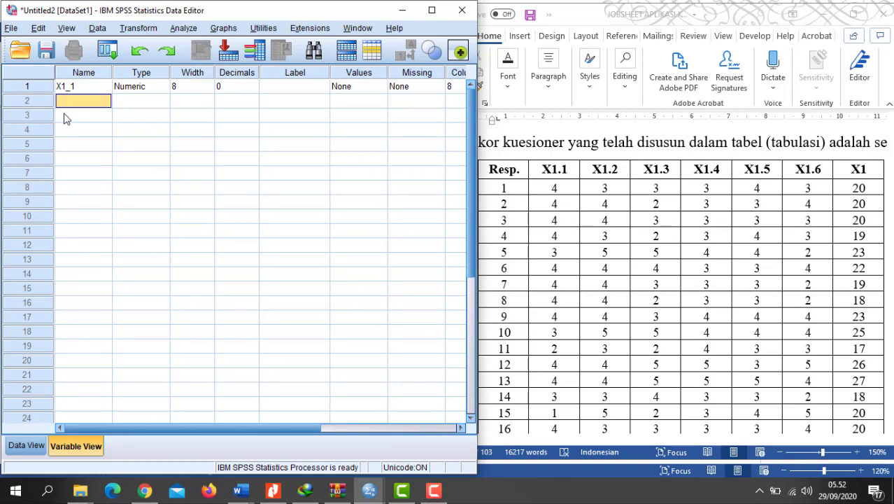
pyautogui.write('X1_2')
pyautogui.press('Return')
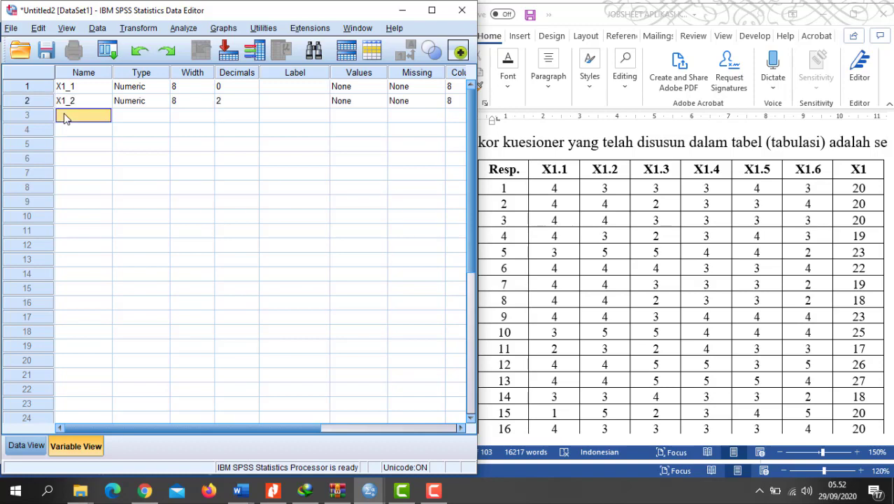
pyautogui.write('X1_3')
pyautogui.click(69, 132)
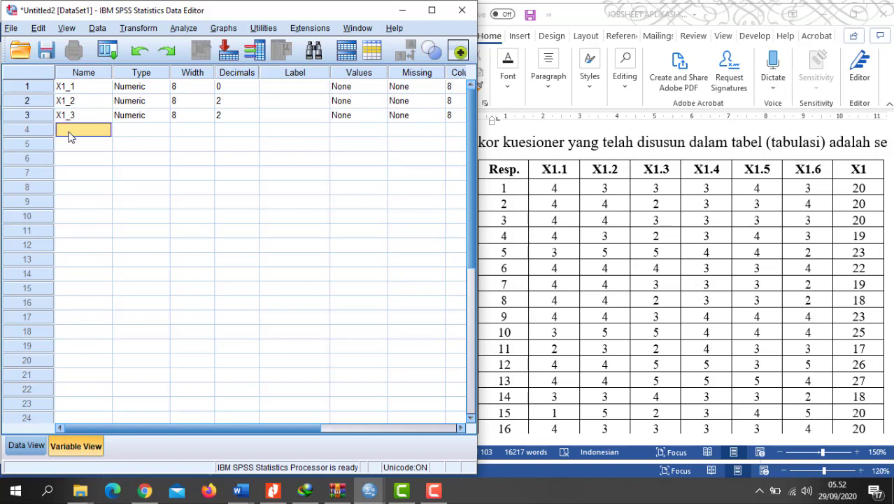
pyautogui.write('X1_4')
pyautogui.press('Return')
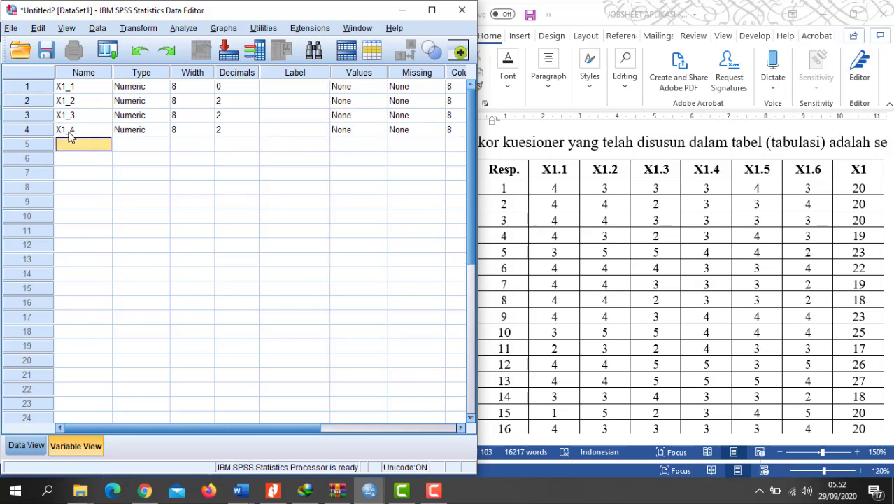
pyautogui.write('X1_5')
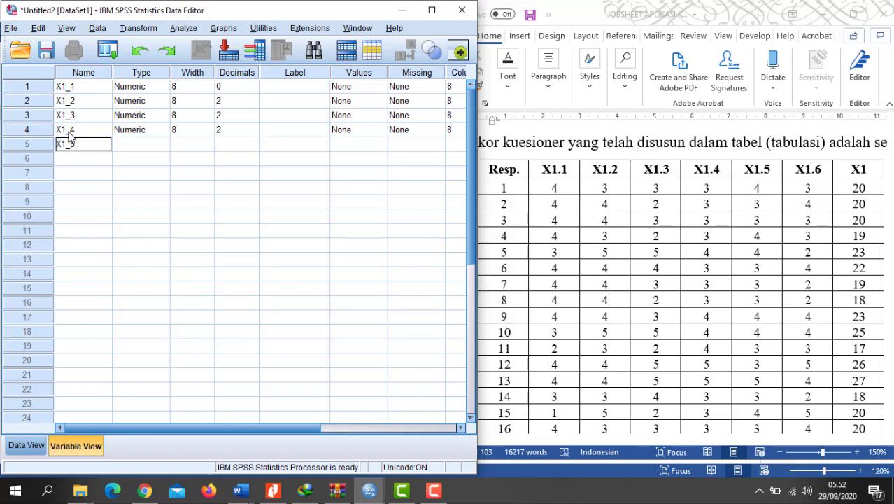
pyautogui.press('Return')
pyautogui.write('X1_6')
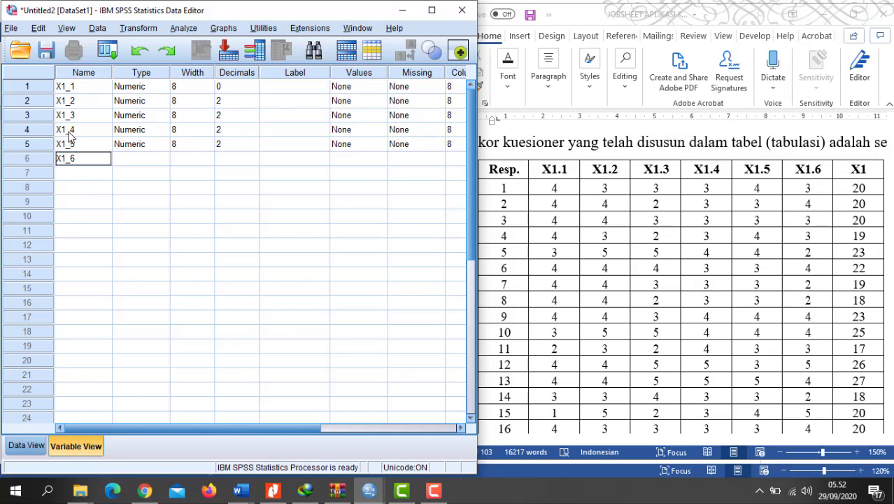
pyautogui.click(176, 148)
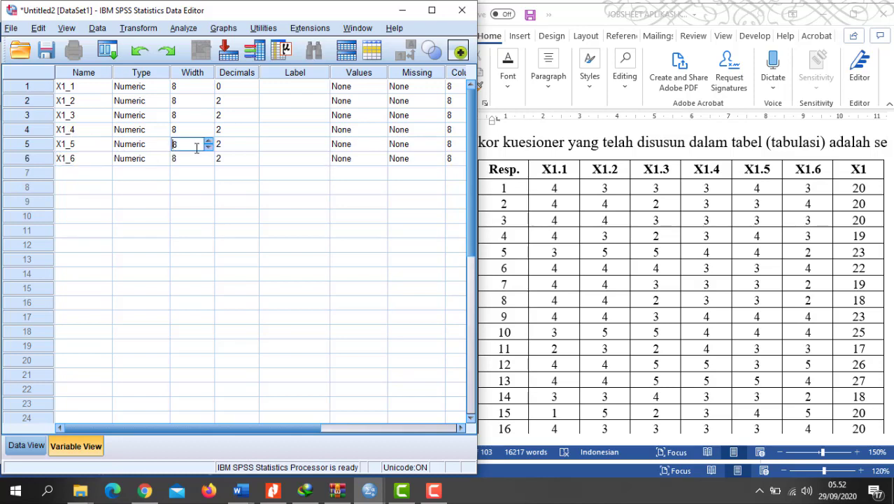
# Set the decimals of variables X1_2 through X1_6 to 0.
pyautogui.click(256, 105)
pyautogui.doubleClick(253, 104)
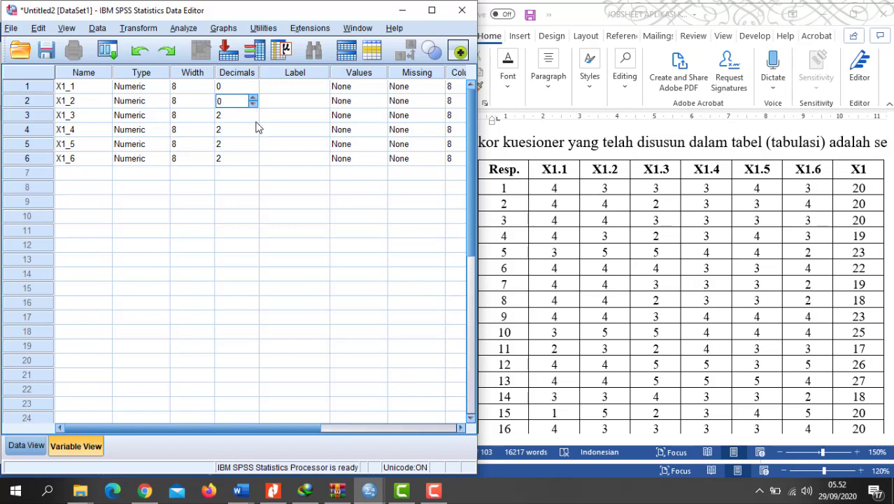
pyautogui.click(255, 118)
pyautogui.click(255, 119)
pyautogui.click(255, 131)
pyautogui.click(254, 133)
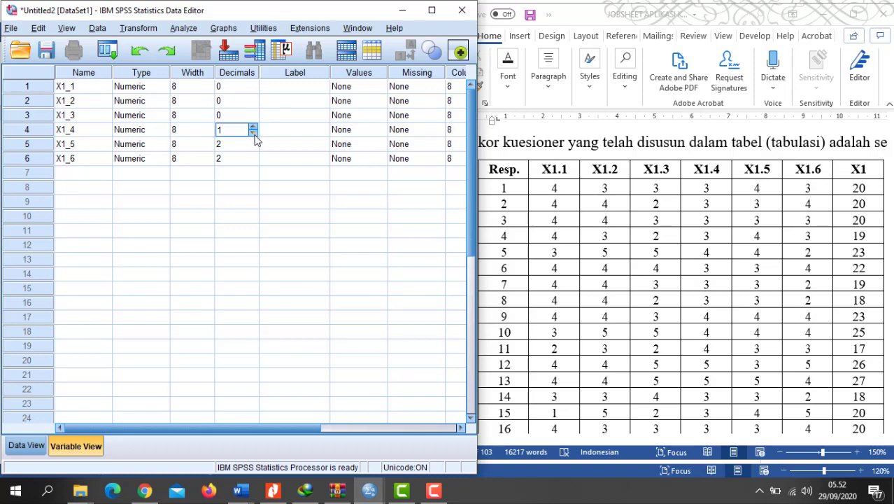
pyautogui.click(255, 133)
pyautogui.click(253, 146)
pyautogui.click(254, 147)
pyautogui.click(253, 148)
pyautogui.click(253, 160)
pyautogui.click(253, 161)
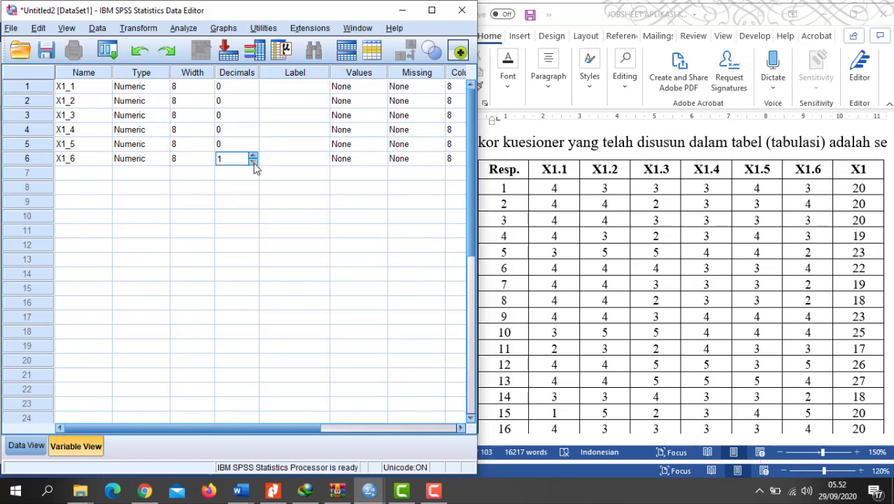
pyautogui.click(254, 162)
# Set the measurement level of variables X1_2 through X1_6 to Scale.
pyautogui.moveTo(280, 424); pyautogui.dragTo(428, 408)
pyautogui.click(400, 102)
pyautogui.click(395, 115)
pyautogui.click(398, 115)
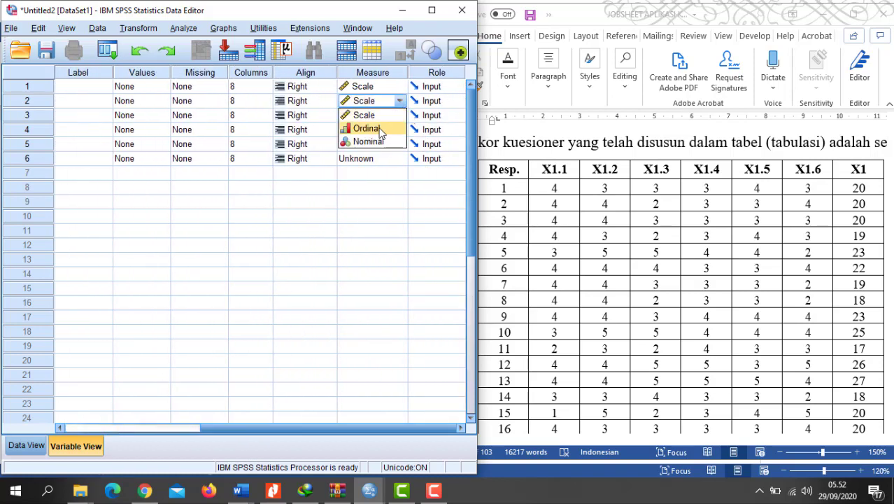
pyautogui.click(387, 130)
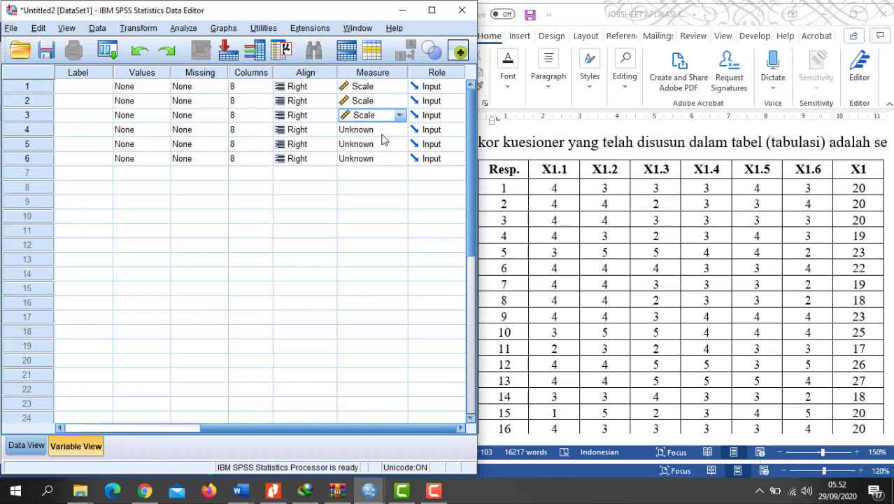
pyautogui.click(385, 132)
pyautogui.click(384, 144)
pyautogui.click(383, 144)
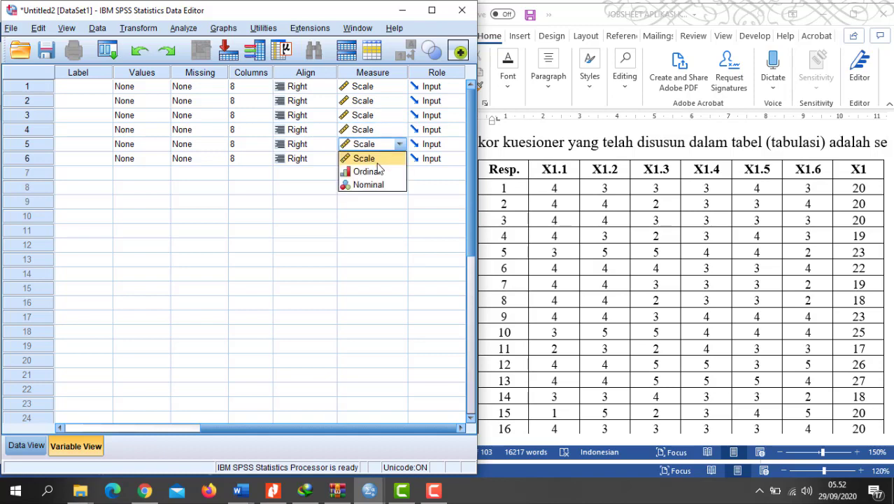
pyautogui.click(380, 159)
pyautogui.click(378, 160)
pyautogui.click(376, 173)
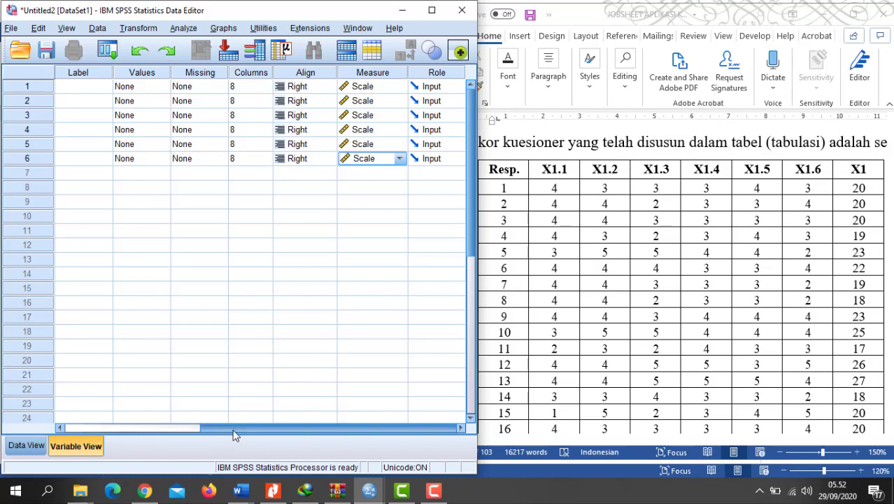
# Show the SPSS data grid, and copy the X1.1 scores of respondents 1 to 25 from the Word table.
pyautogui.moveTo(235, 428); pyautogui.dragTo(95, 428)
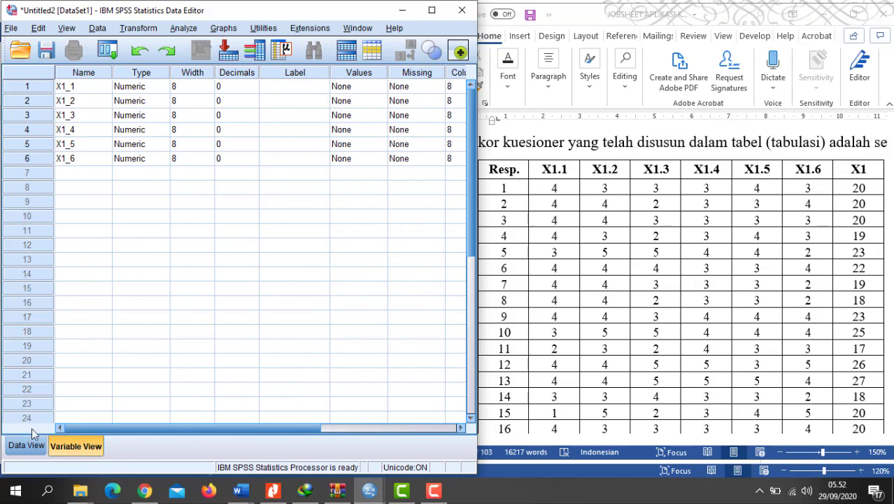
pyautogui.click(26, 457)
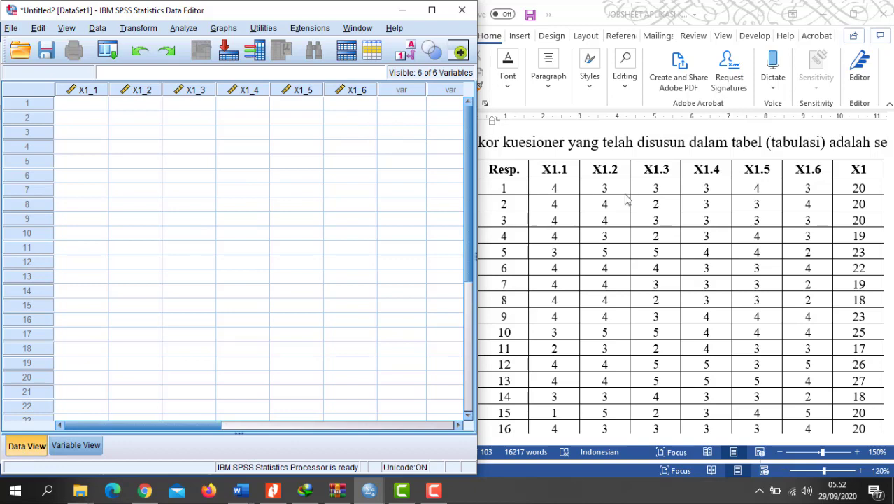
pyautogui.click(555, 196)
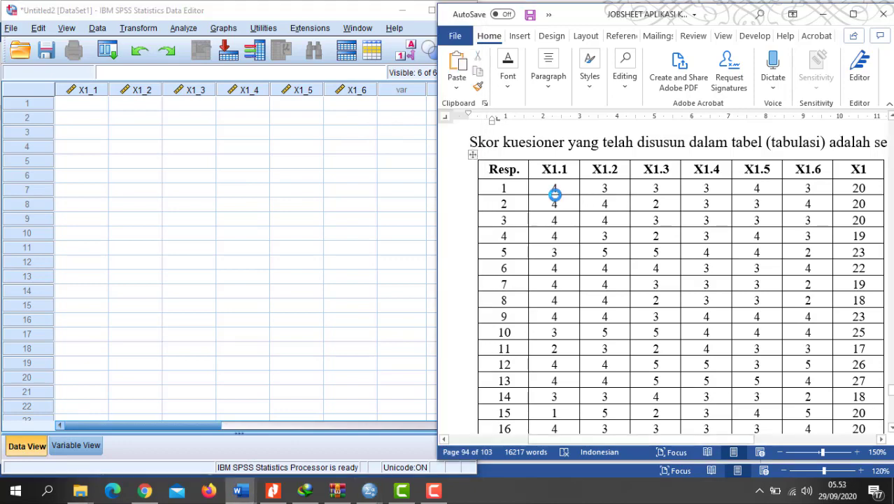
pyautogui.scroll(-2, 554, 198)
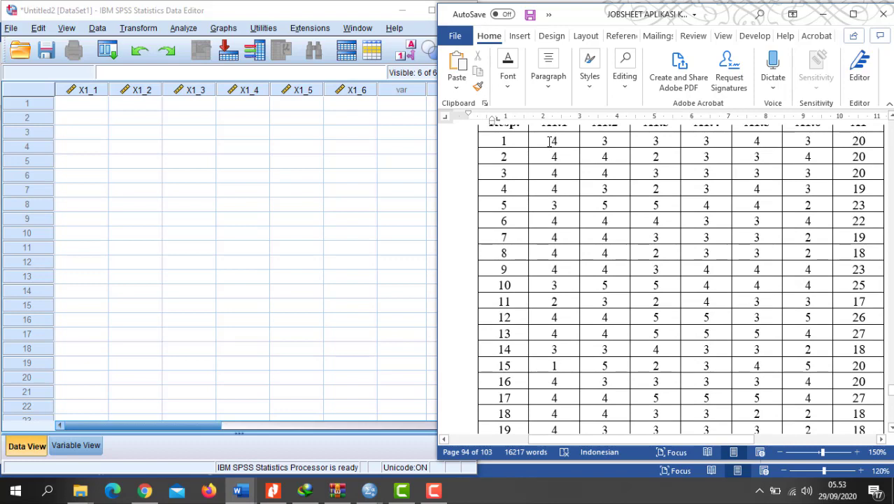
pyautogui.moveTo(550, 141); pyautogui.dragTo(560, 360)
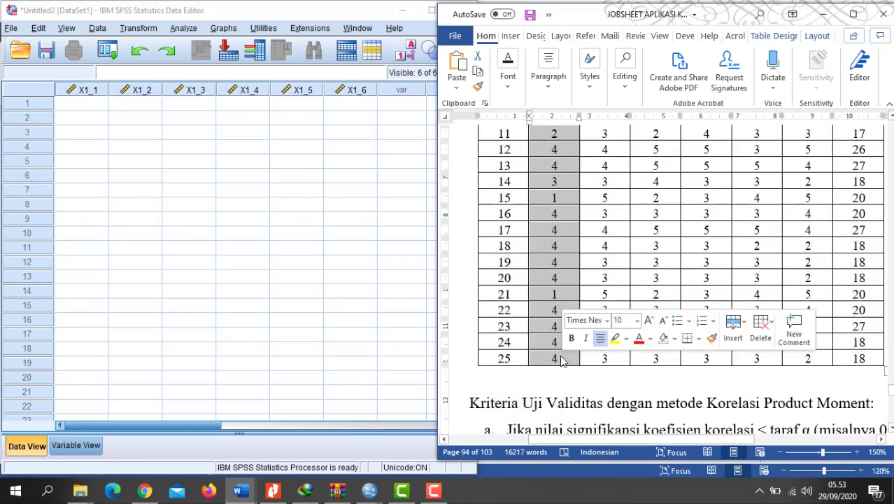
pyautogui.rightClick(560, 360)
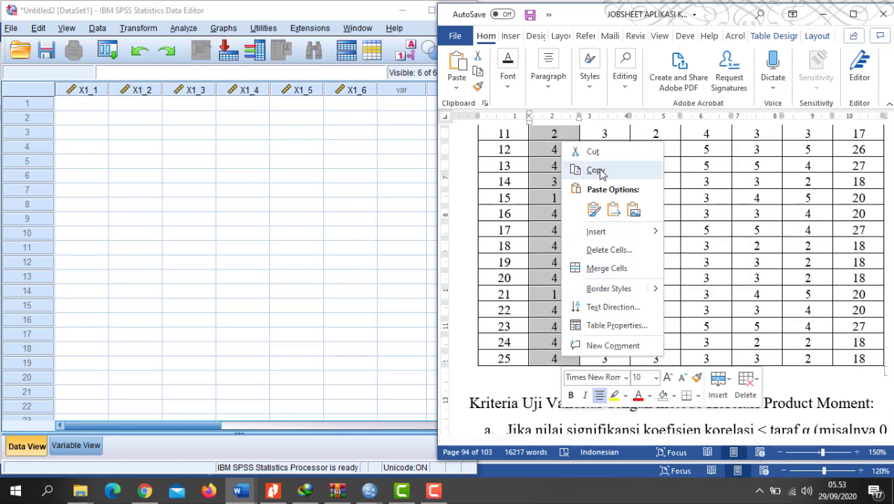
pyautogui.click(596, 171)
# Paste the copied X1.1 scores into the X1_1 column of the SPSS data grid, starting at row 1.
pyautogui.click(78, 104)
pyautogui.rightClick(78, 104)
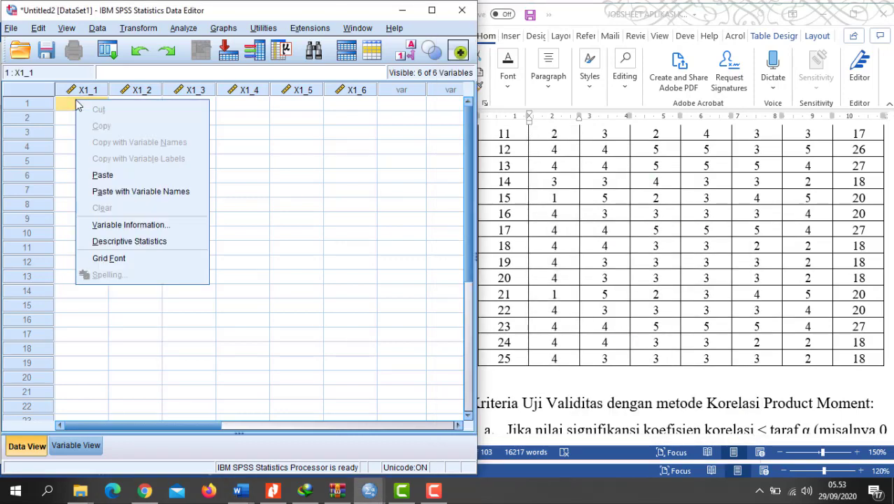
pyautogui.click(107, 181)
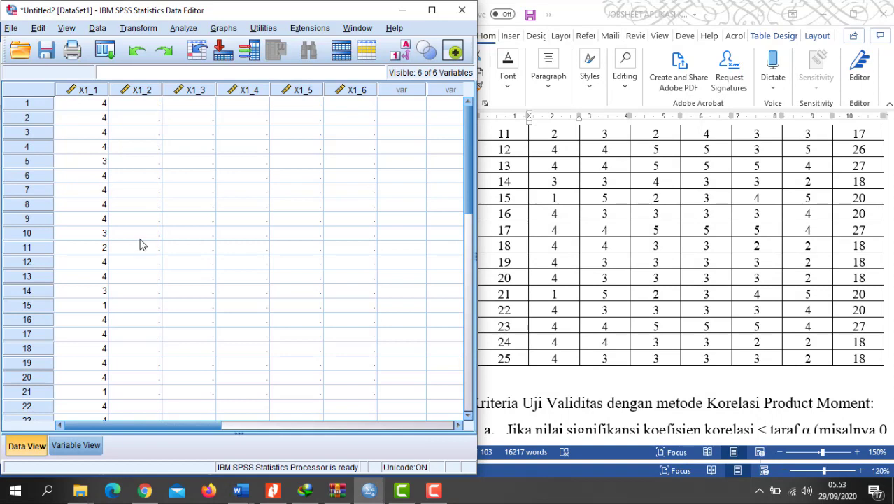
pyautogui.scroll(-3, 140, 245)
pyautogui.scroll(3, 138, 246)
# Copy the X1.2 scores of respondents 1 to 25 from the Word table into SPSS column X1_2, starting at row 1.
pyautogui.scroll(6, 559, 232)
pyautogui.hotkey('alt', 'Tab')
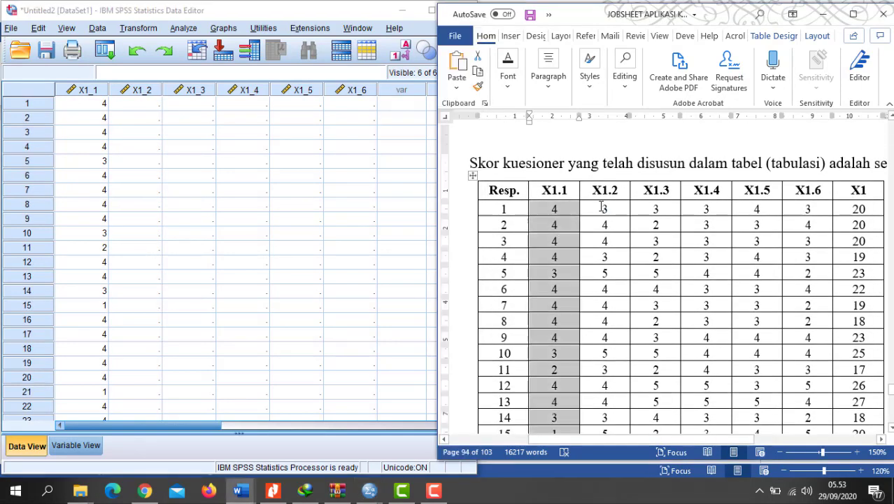
pyautogui.moveTo(607, 209); pyautogui.dragTo(613, 375)
pyautogui.rightClick(613, 375)
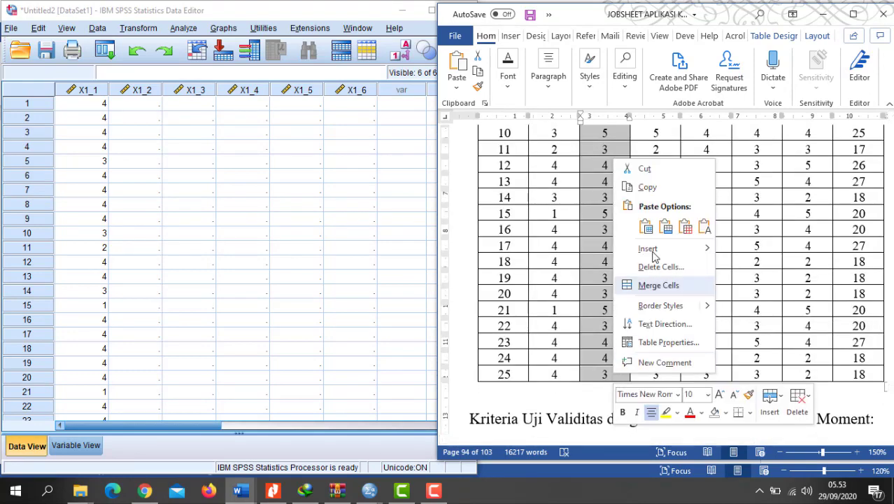
pyautogui.click(647, 187)
pyautogui.click(134, 106)
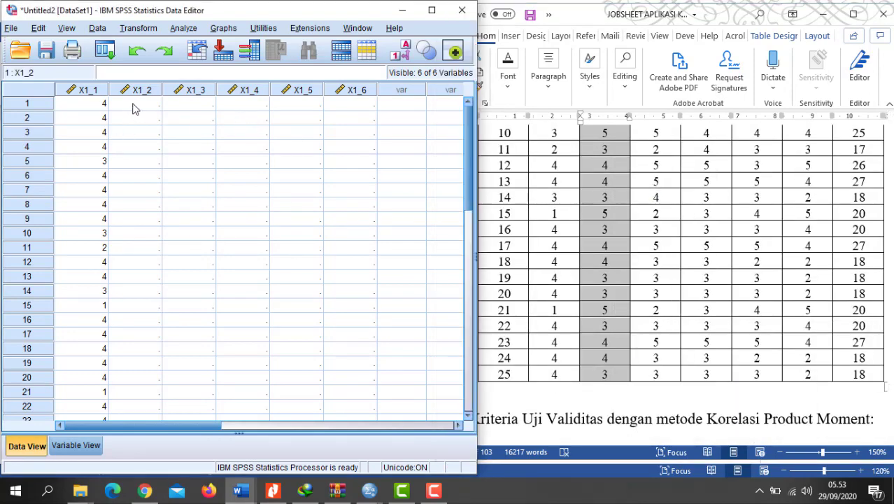
pyautogui.rightClick(135, 107)
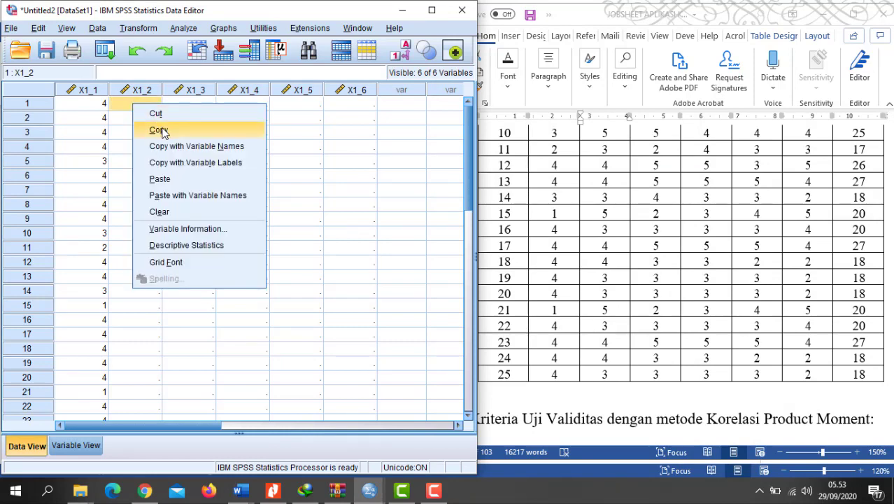
pyautogui.click(166, 183)
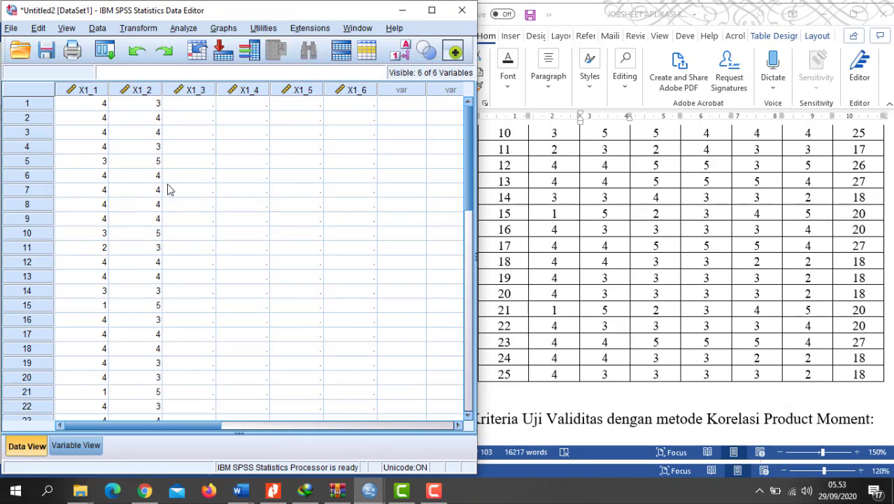
# Copy the X1.3 scores of respondents 1 to 25 from the Word table into SPSS column X1_3, starting at row 1.
pyautogui.scroll(1, 607, 221)
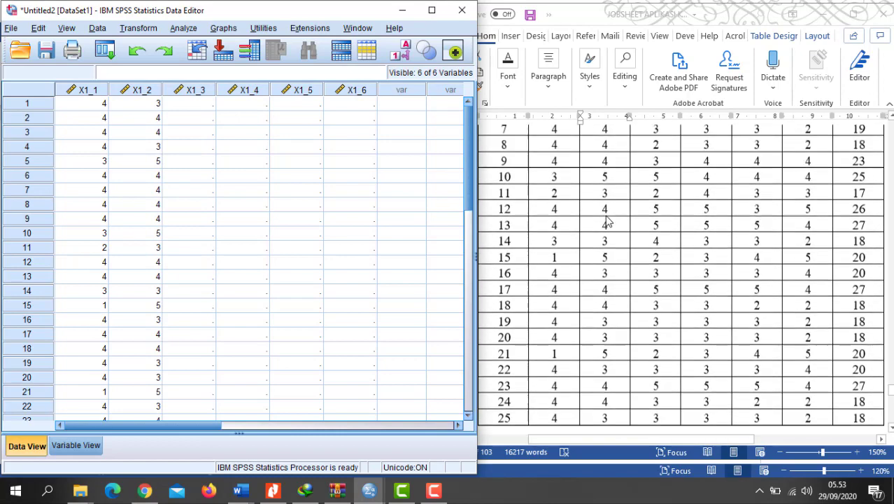
pyautogui.scroll(3, 608, 221)
pyautogui.moveTo(655, 222)
pyautogui.mouseDown()
pyautogui.moveTo(665, 492)
pyautogui.moveTo(665, 339)
pyautogui.mouseUp()
pyautogui.rightClick(665, 339)
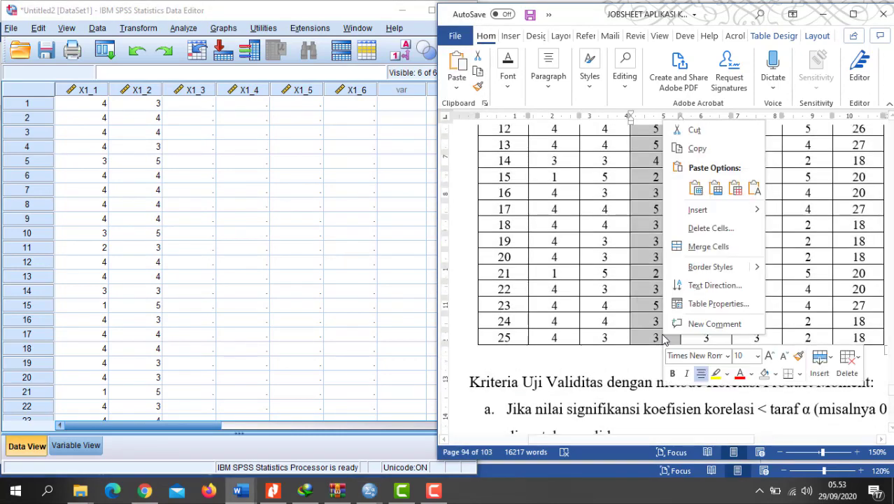
pyautogui.click(694, 148)
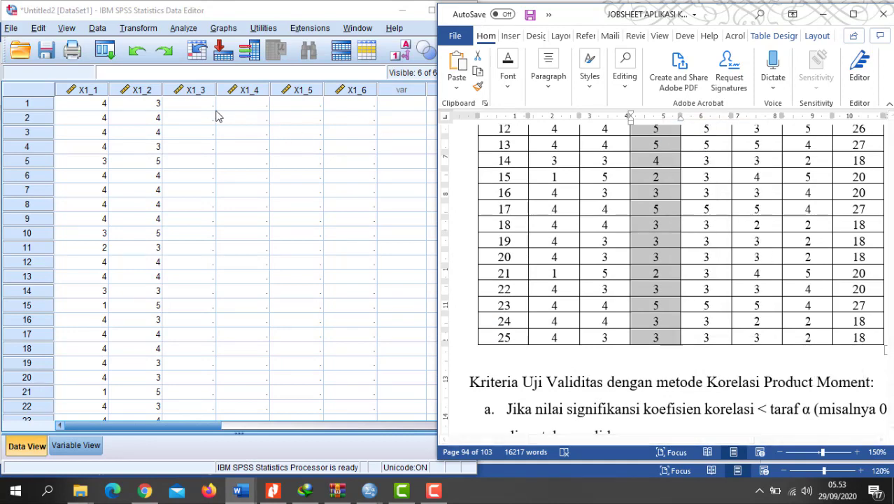
pyautogui.click(199, 112)
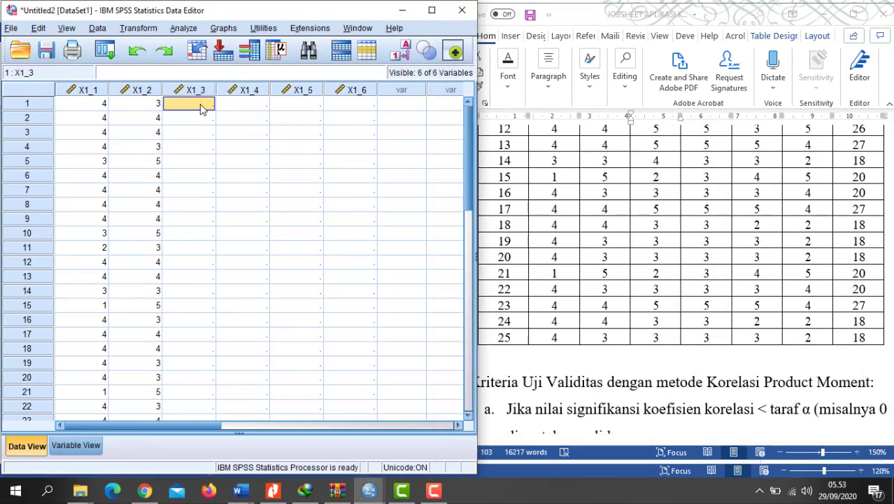
pyautogui.rightClick(202, 108)
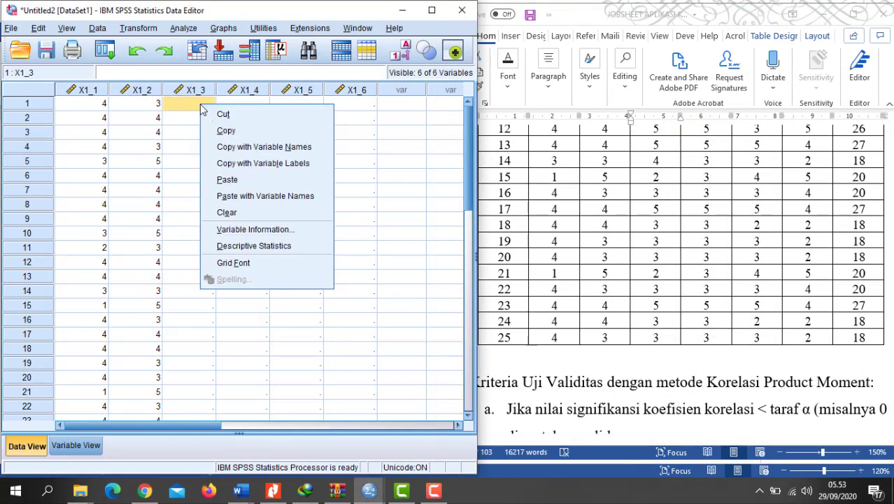
pyautogui.click(228, 180)
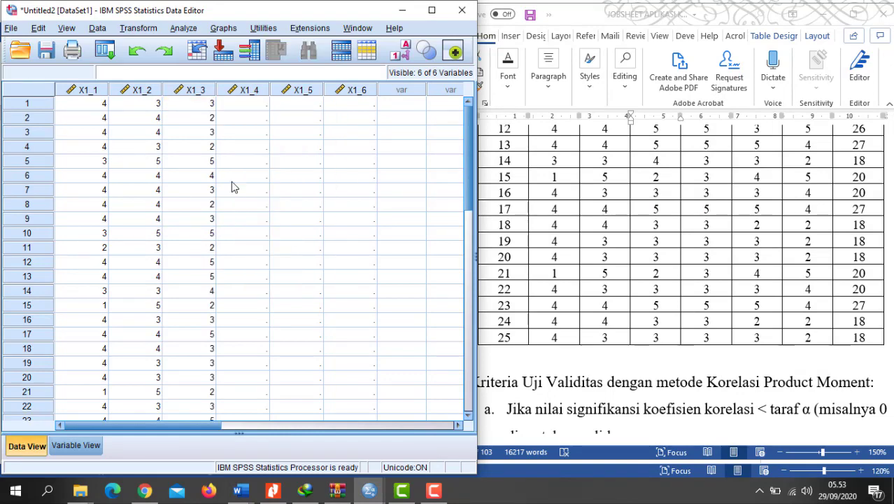
# Copy the X1.4 scores of respondents 1 to 25 from the Word table into SPSS column X1_4, starting at row 1.
pyautogui.click(667, 181)
pyautogui.scroll(10, 665, 175)
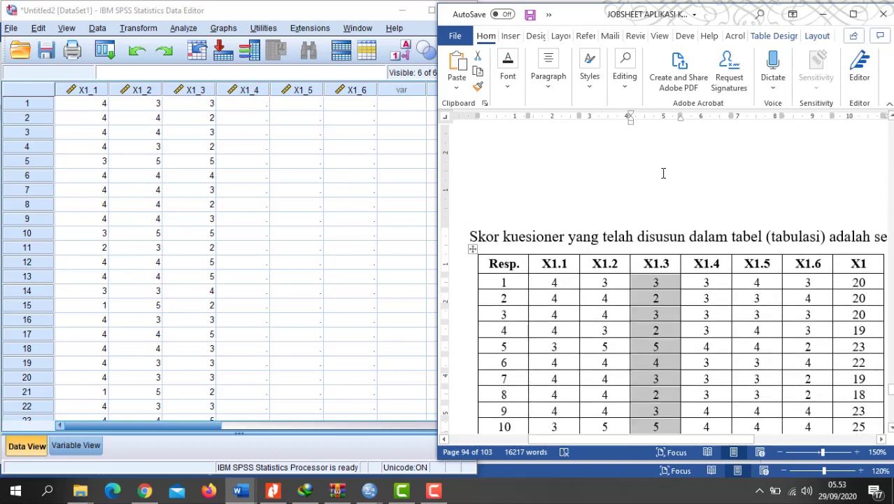
pyautogui.scroll(-3, 663, 172)
pyautogui.moveTo(709, 187); pyautogui.dragTo(719, 343)
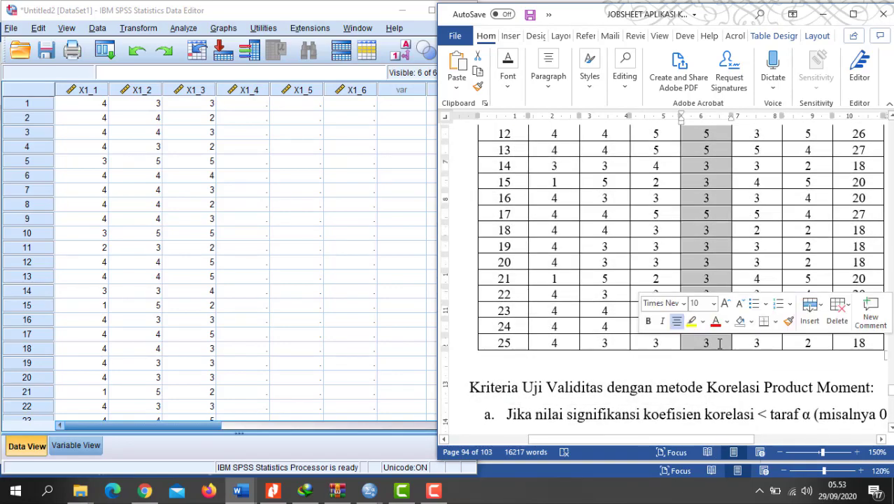
pyautogui.rightClick(718, 342)
pyautogui.click(753, 158)
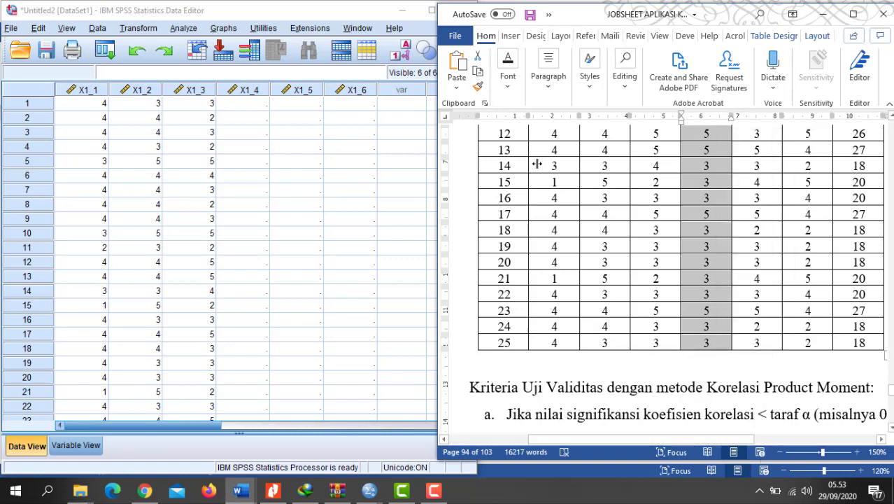
pyautogui.click(280, 148)
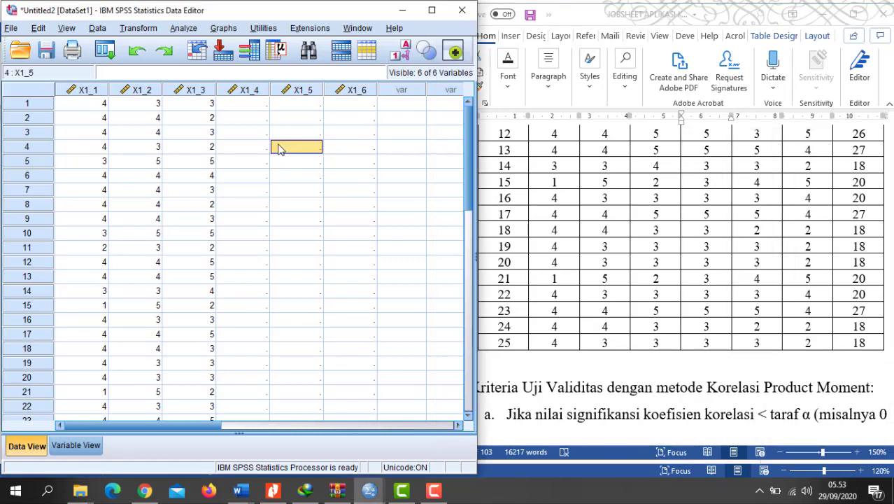
pyautogui.rightClick(255, 108)
pyautogui.click(286, 180)
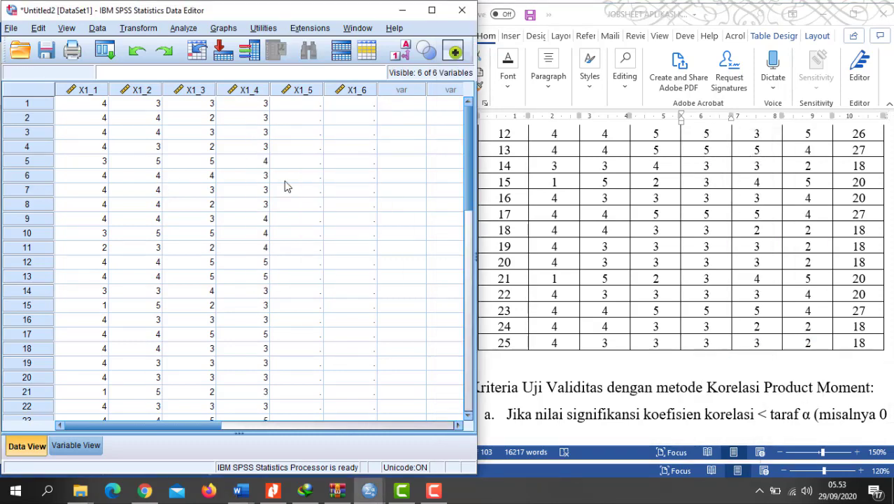
# Copy the X1.5 scores of respondents 1 to 25 from the Word table into SPSS column X1_5, starting at row 1.
pyautogui.click(775, 181)
pyautogui.scroll(5, 769, 180)
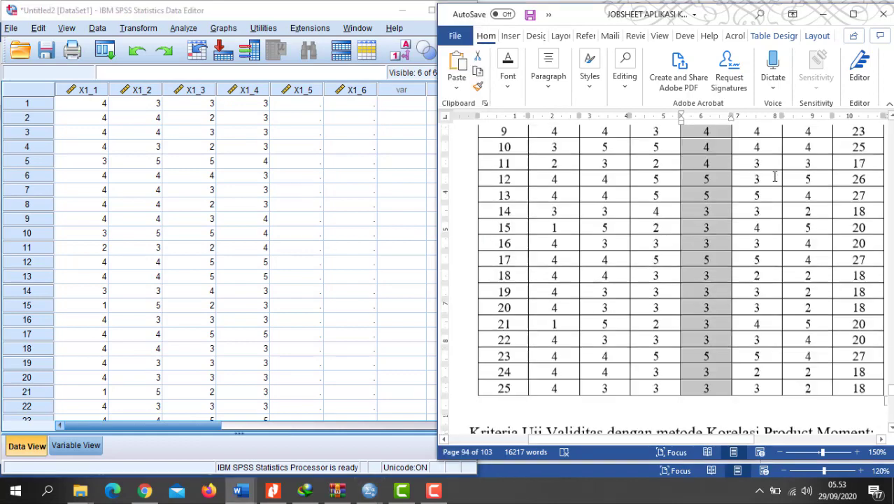
pyautogui.moveTo(759, 149); pyautogui.dragTo(761, 320)
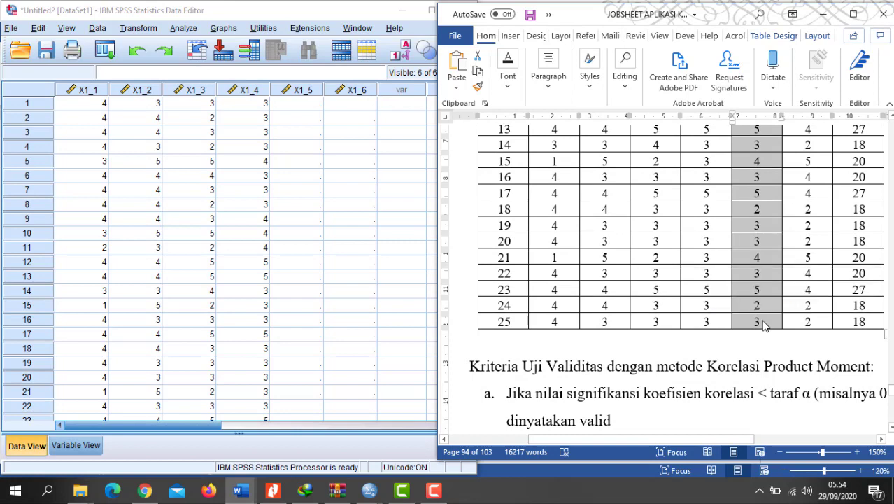
pyautogui.rightClick(762, 322)
pyautogui.click(798, 134)
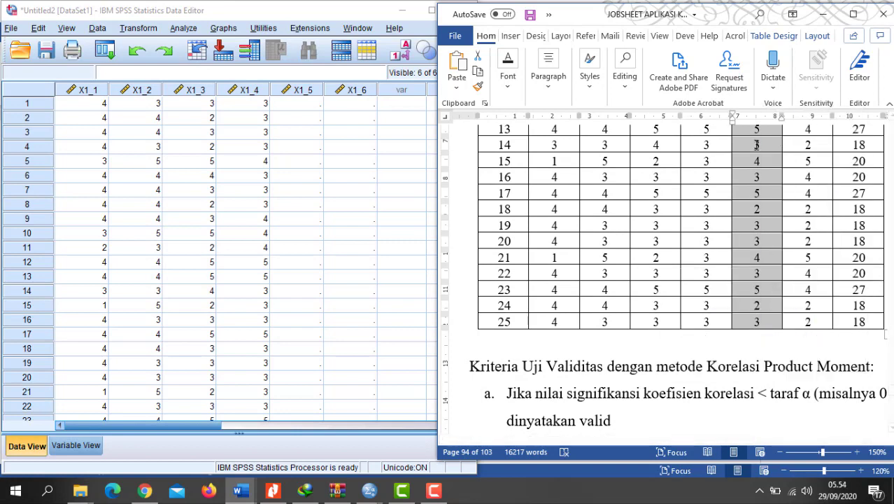
pyautogui.click(314, 137)
pyautogui.rightClick(302, 108)
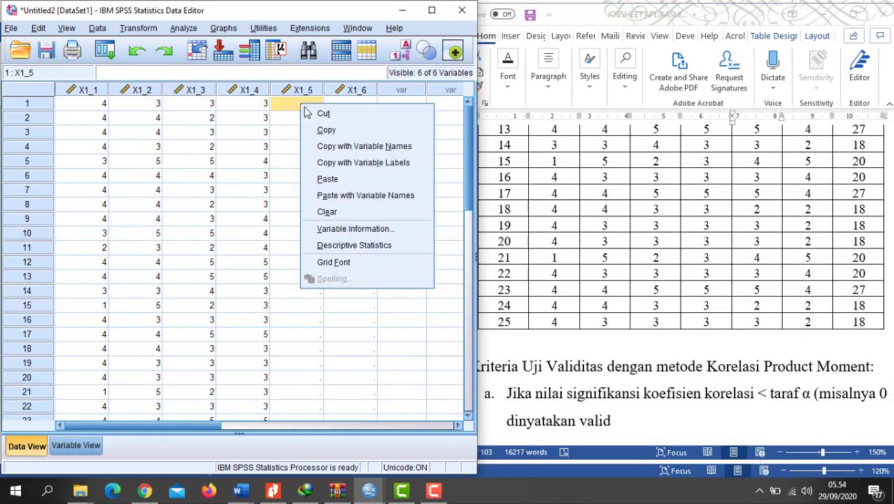
pyautogui.click(336, 186)
# Copy the X1.6 scores of respondents 1 to 25 from Word into SPSS column X1_6, and check the filled grid down to row 25.
pyautogui.scroll(5, 702, 222)
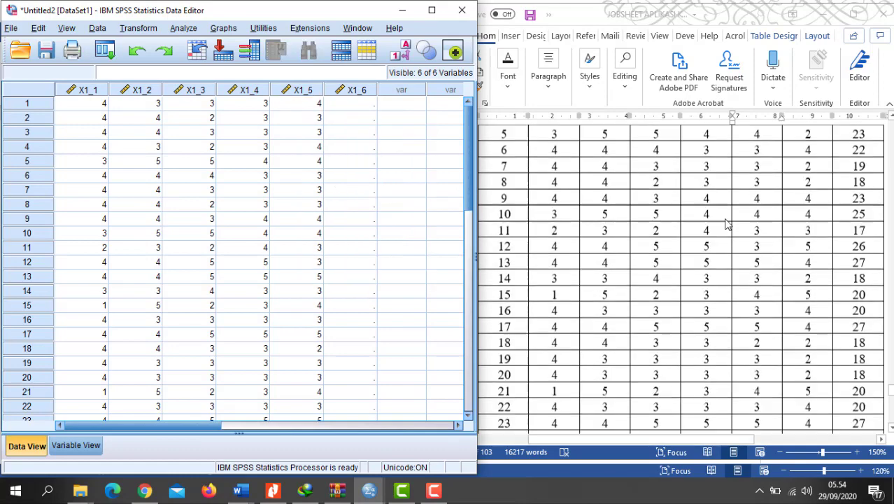
pyautogui.click(808, 267)
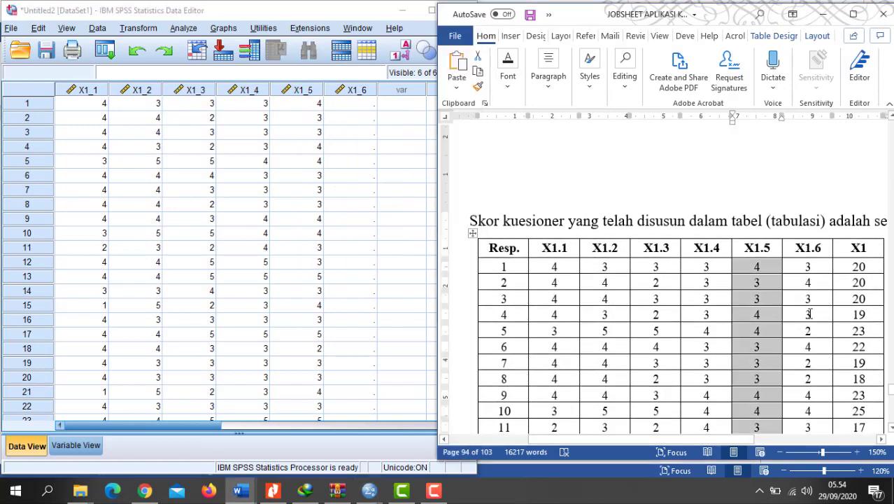
pyautogui.moveTo(810, 314); pyautogui.dragTo(819, 376)
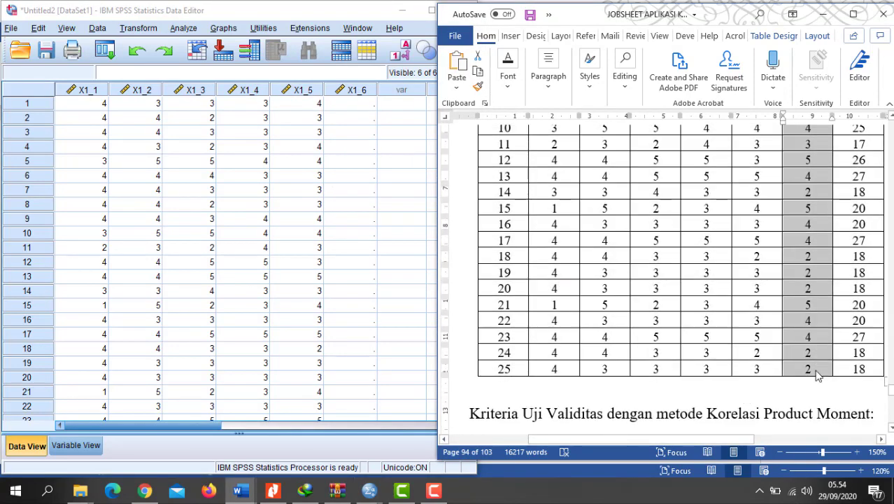
pyautogui.rightClick(819, 376)
pyautogui.click(800, 184)
pyautogui.click(406, 162)
pyautogui.click(358, 105)
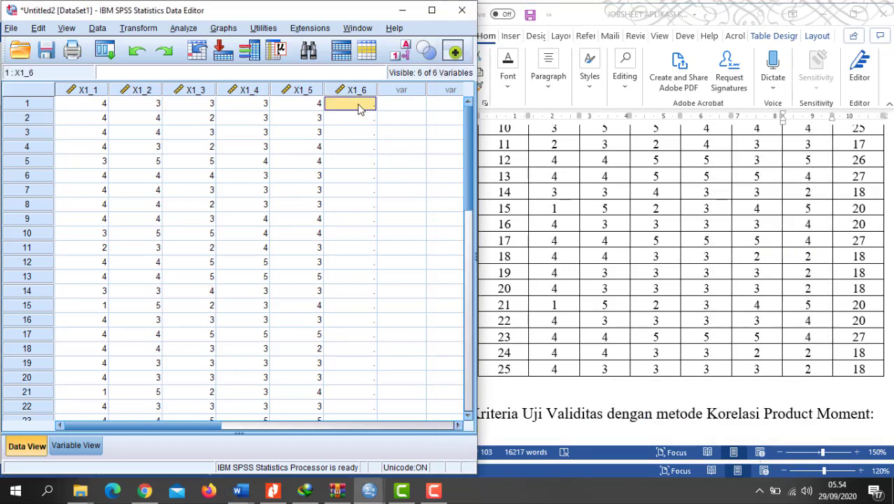
pyautogui.rightClick(358, 106)
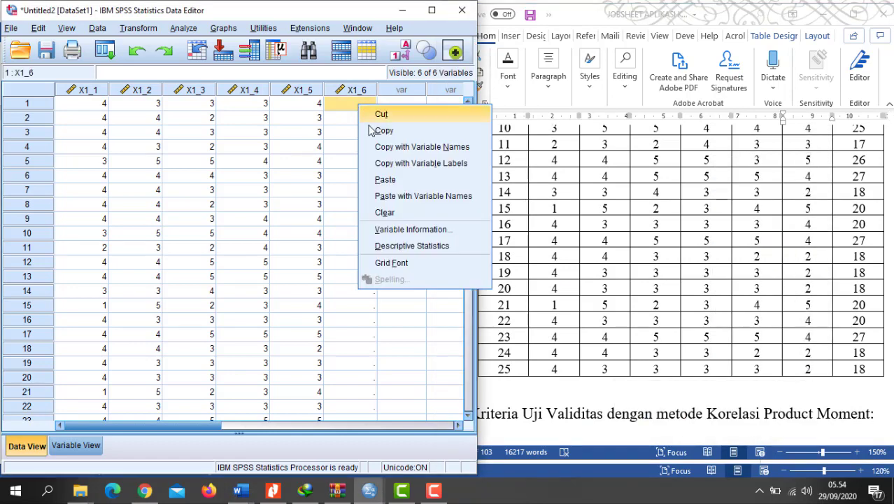
pyautogui.click(388, 179)
pyautogui.scroll(-5, 341, 263)
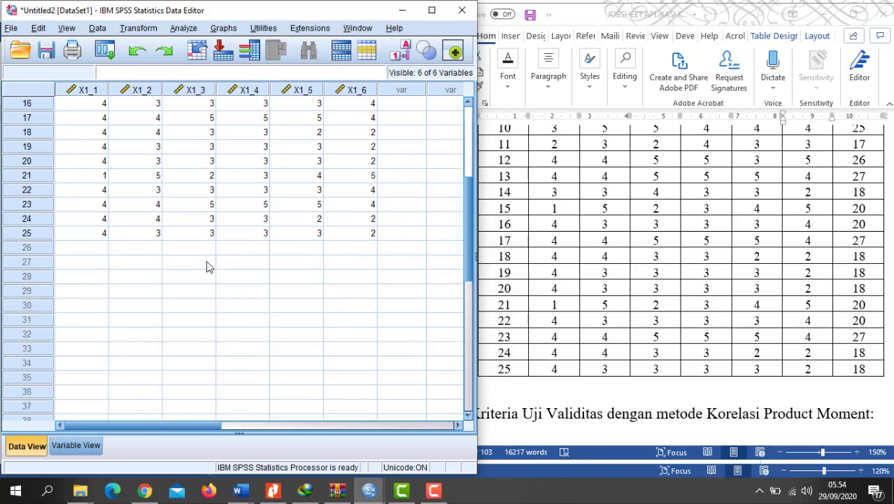
pyautogui.scroll(3, 108, 271)
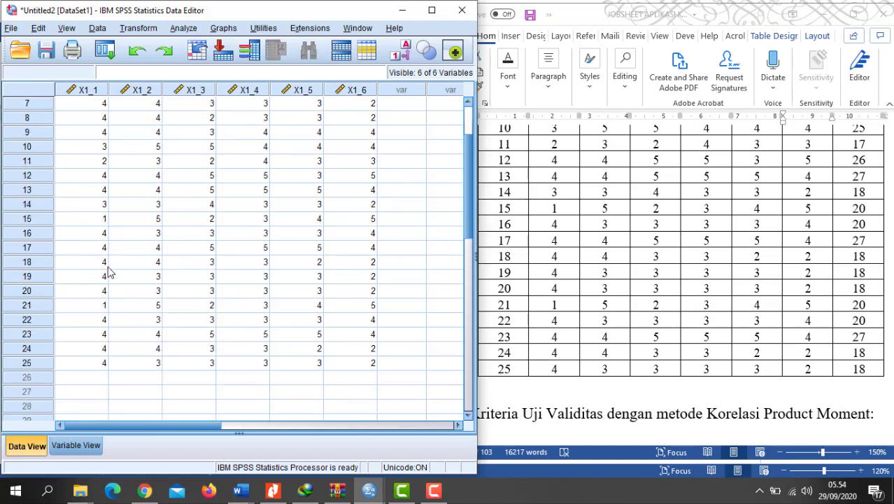
pyautogui.scroll(-3, 109, 272)
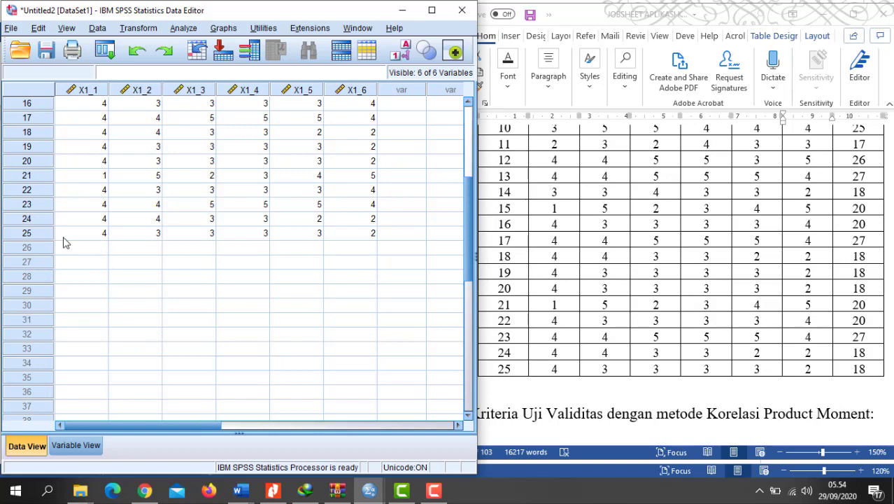
pyautogui.scroll(5, 212, 259)
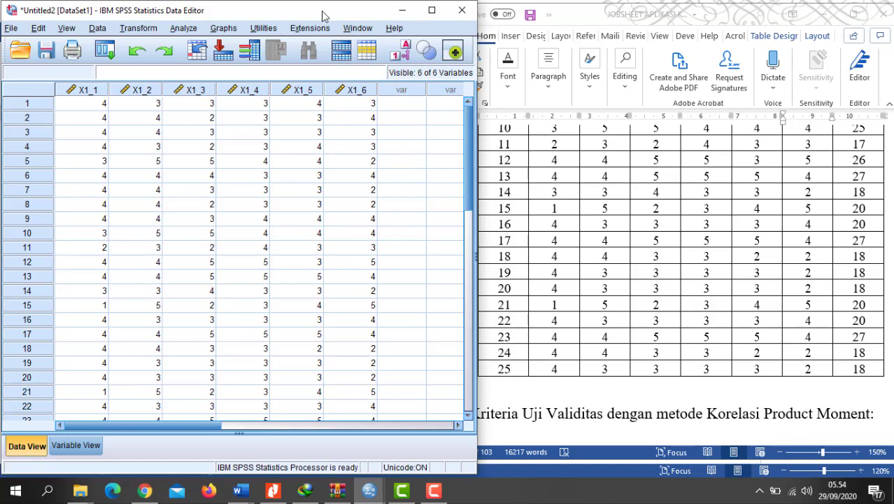
# Maximize the data editor window and open the Compute Variable dialog.
pyautogui.click(433, 12)
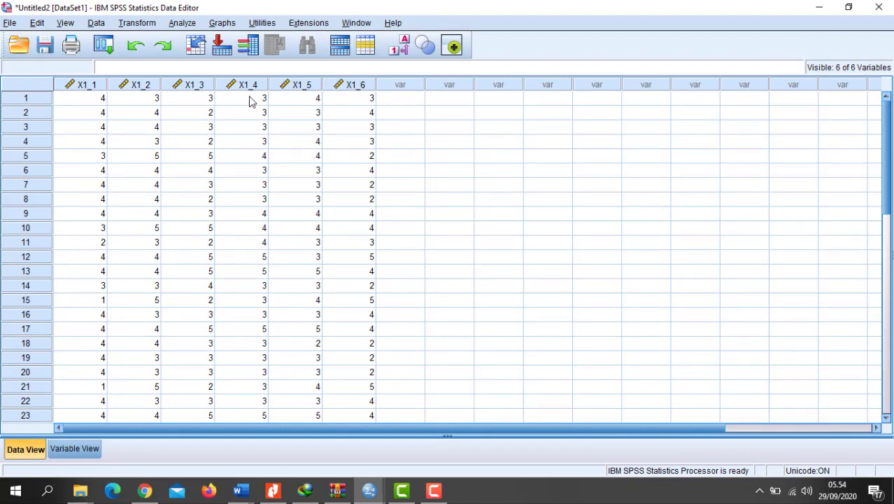
pyautogui.click(135, 25)
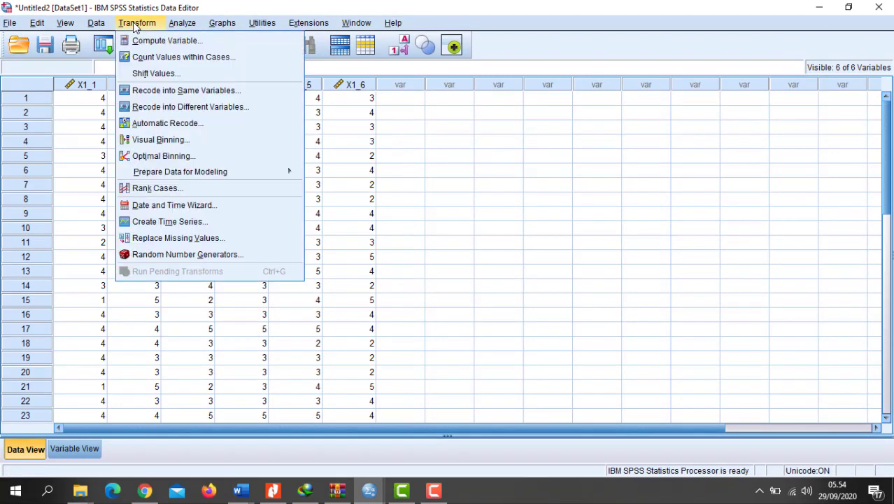
pyautogui.click(145, 40)
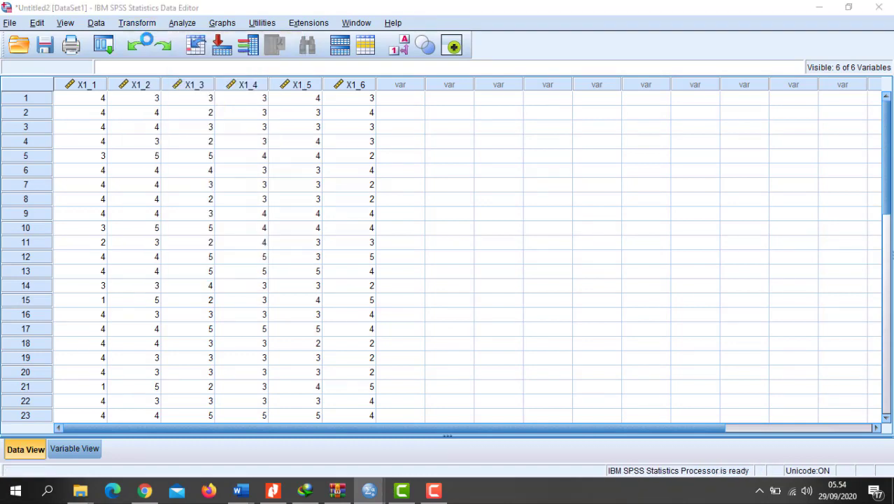
pyautogui.click(371, 386)
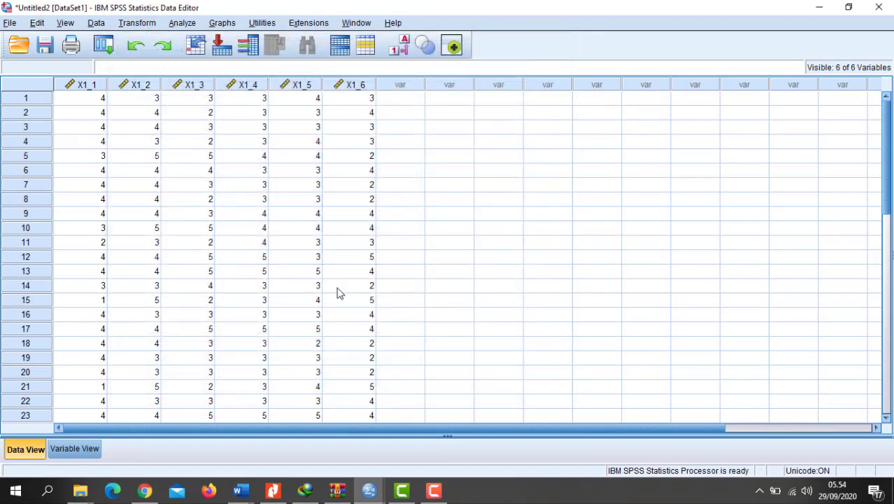
# Build the Compute Variable numeric expression X1_1 + X1_2 + X1_3 + X1_4 + X1_5 + X1_6.
pyautogui.click(137, 24)
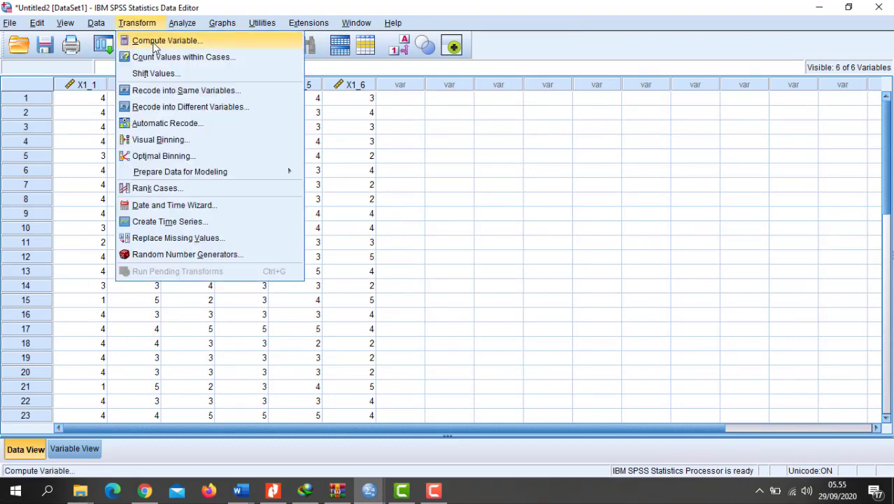
pyautogui.click(155, 43)
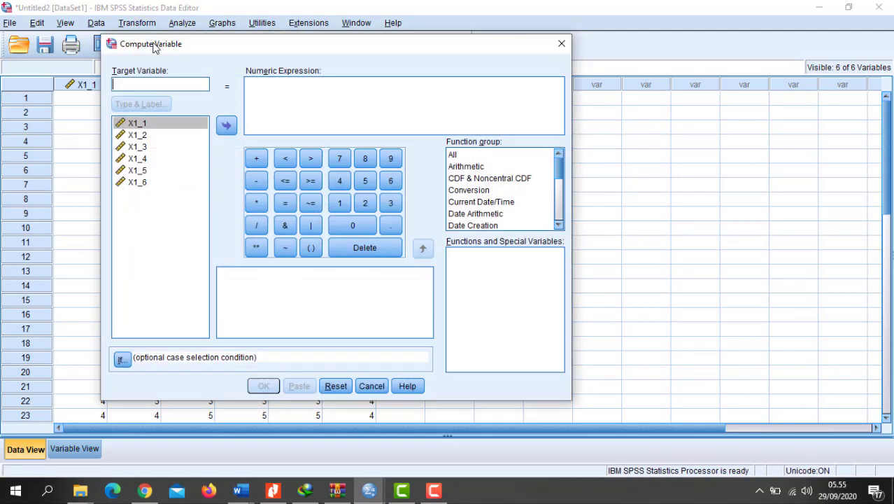
pyautogui.doubleClick(155, 123)
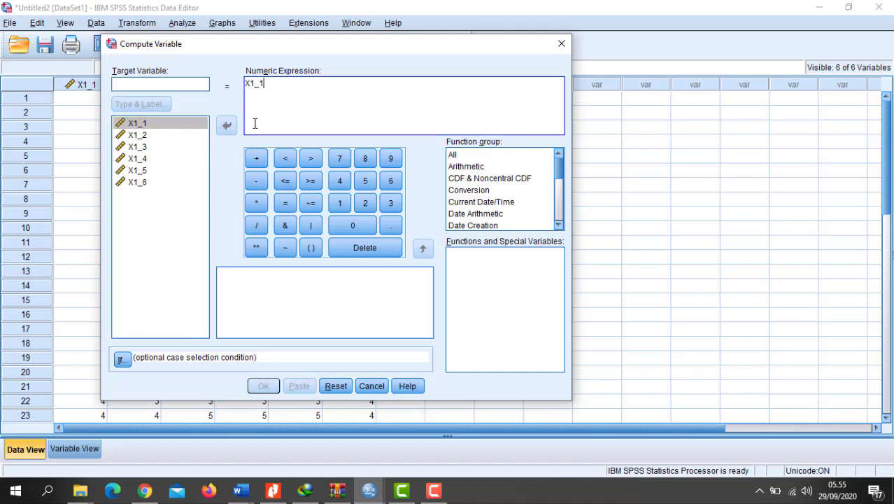
pyautogui.doubleClick(142, 135)
pyautogui.click(256, 160)
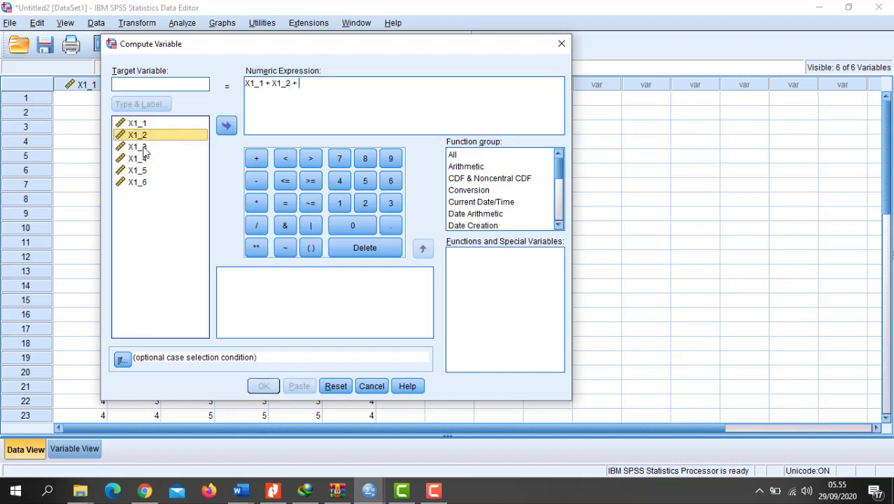
pyautogui.doubleClick(138, 146)
pyautogui.click(256, 161)
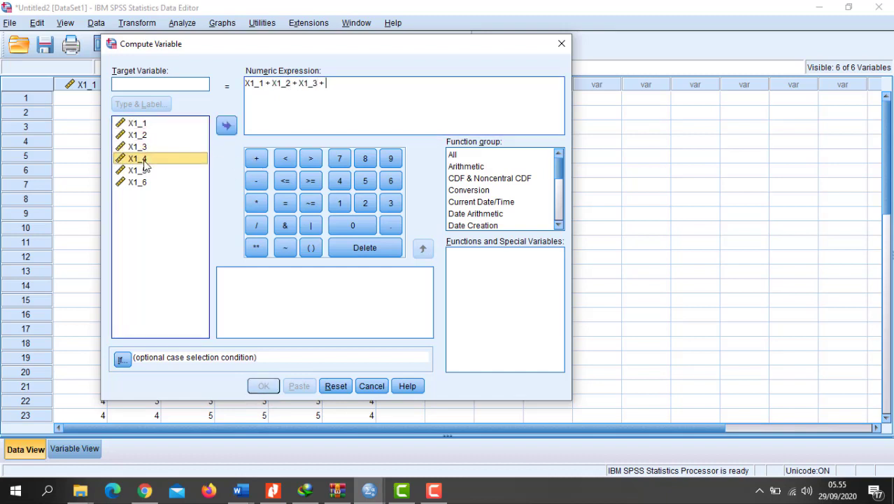
pyautogui.doubleClick(138, 159)
pyautogui.click(256, 161)
pyautogui.doubleClick(131, 170)
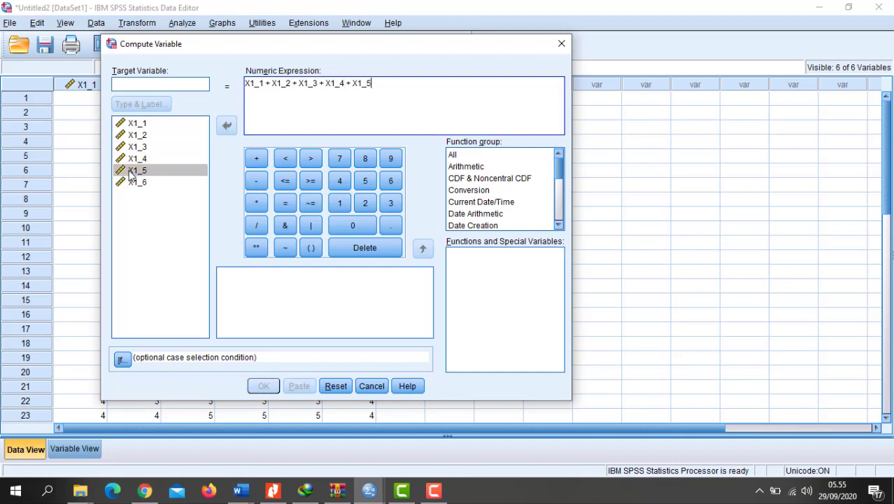
pyautogui.click(253, 162)
pyautogui.doubleClick(137, 182)
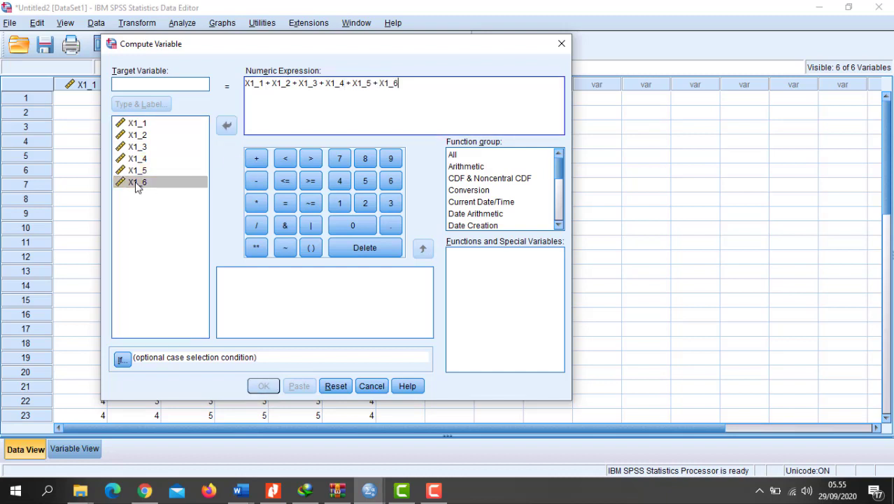
# Name the target variable X1, run the computation, and return to the data editor.
pyautogui.click(157, 87)
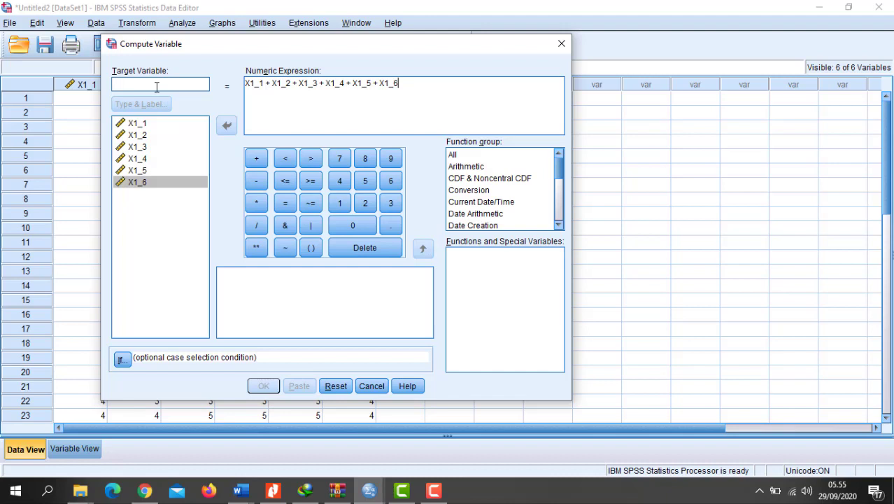
pyautogui.write('X1')
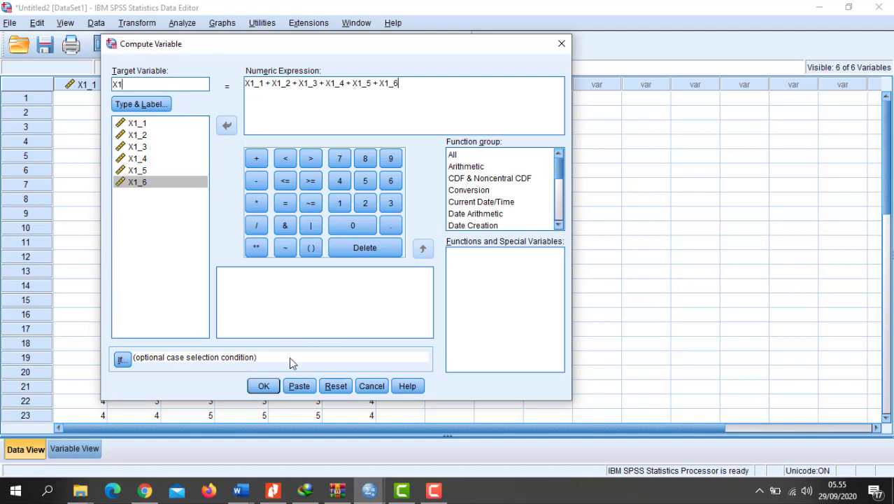
pyautogui.click(263, 385)
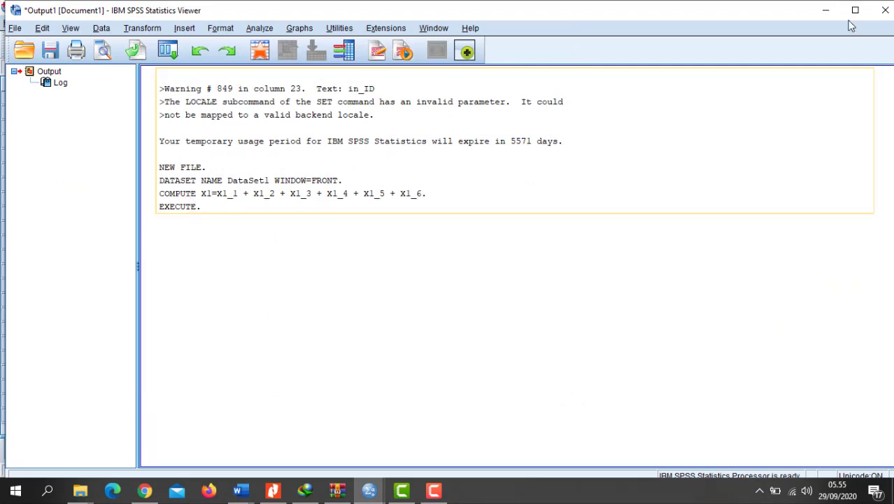
pyautogui.click(825, 9)
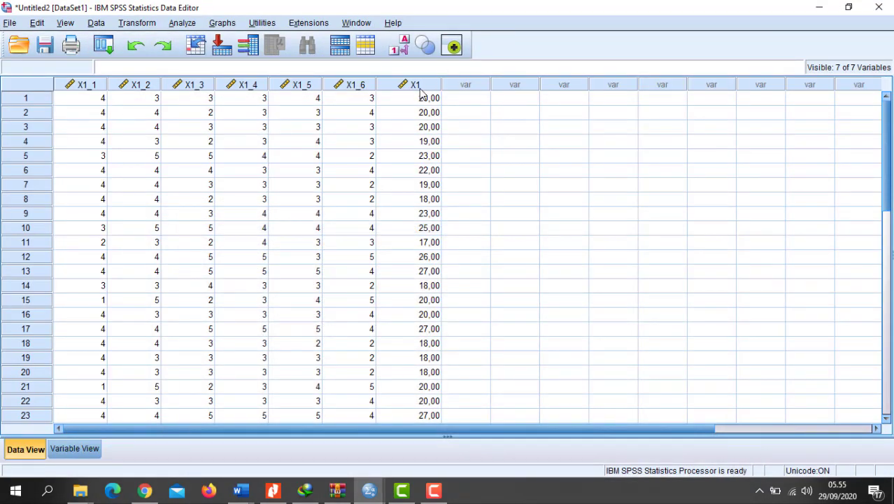
# Set the number of decimals of variable X1 to 0.
pyautogui.click(75, 448)
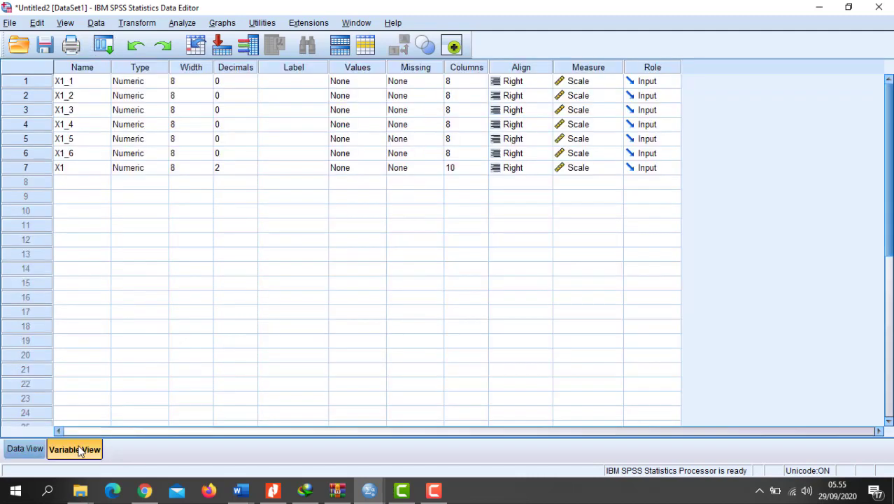
pyautogui.click(247, 174)
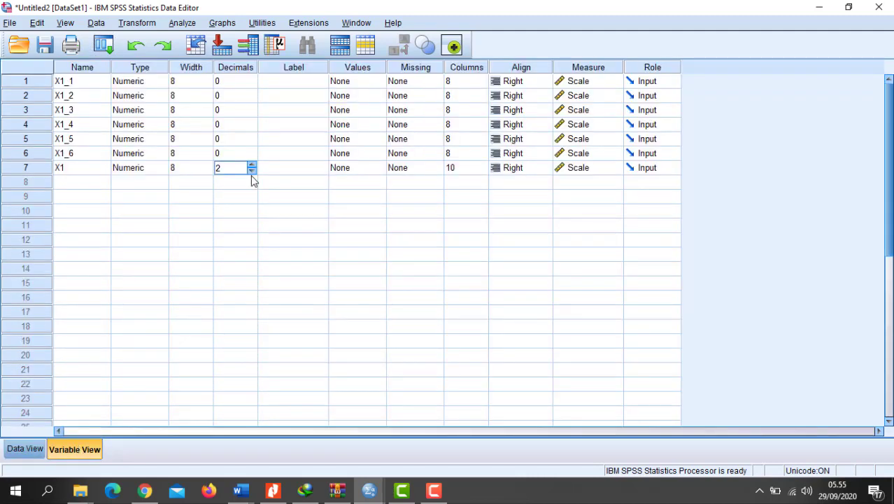
pyautogui.click(250, 177)
pyautogui.click(251, 171)
pyautogui.click(251, 172)
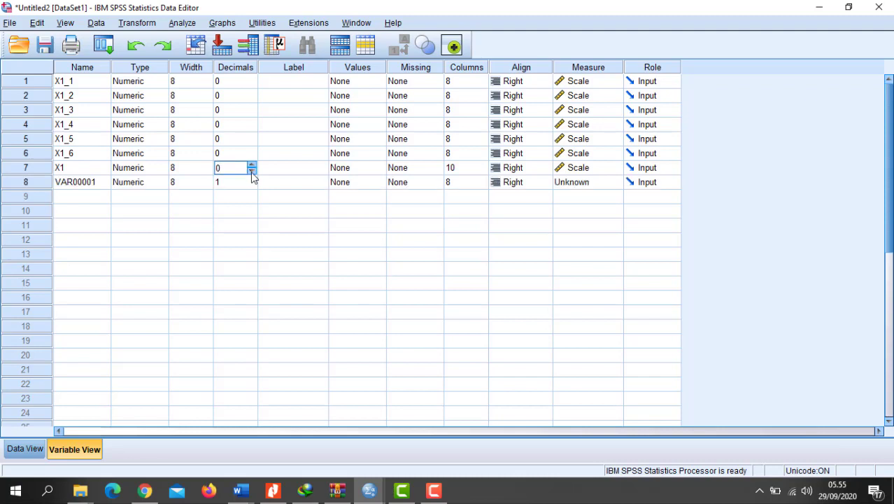
# Delete the stray variable VAR00001 in row 8 and return to the data grid.
pyautogui.click(33, 182)
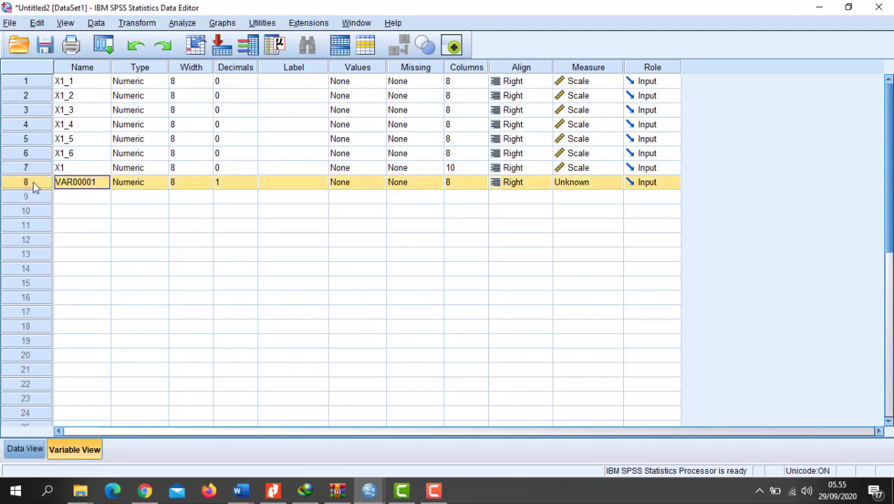
pyautogui.rightClick(33, 182)
pyautogui.click(74, 225)
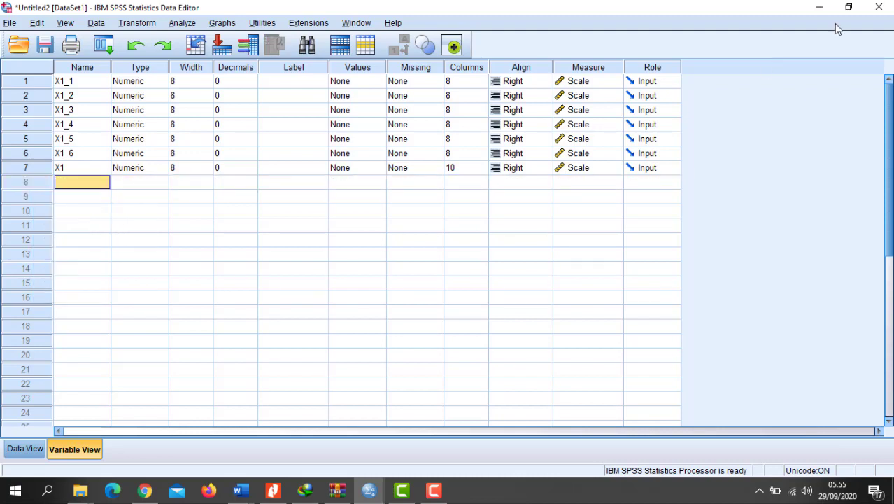
pyautogui.click(25, 451)
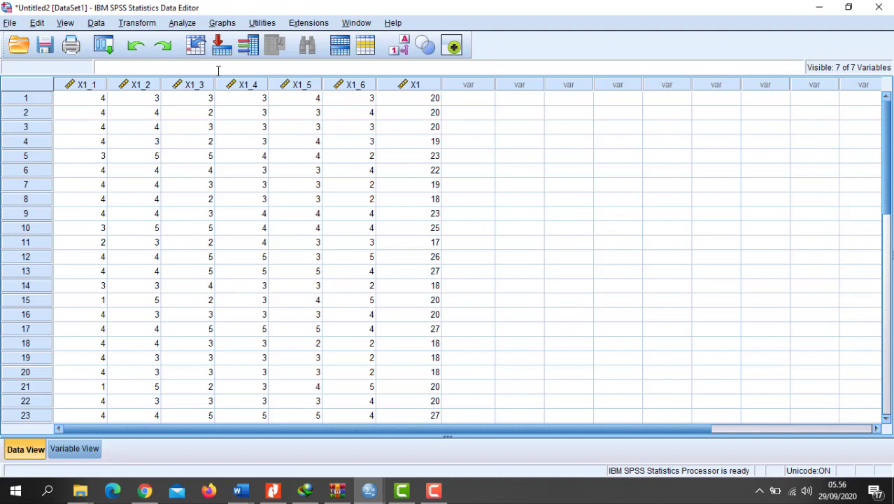
# Run a two-tailed Pearson bivariate correlation on X1_1 to X1_6 and X1, with significant correlations flagged.
pyautogui.click(182, 23)
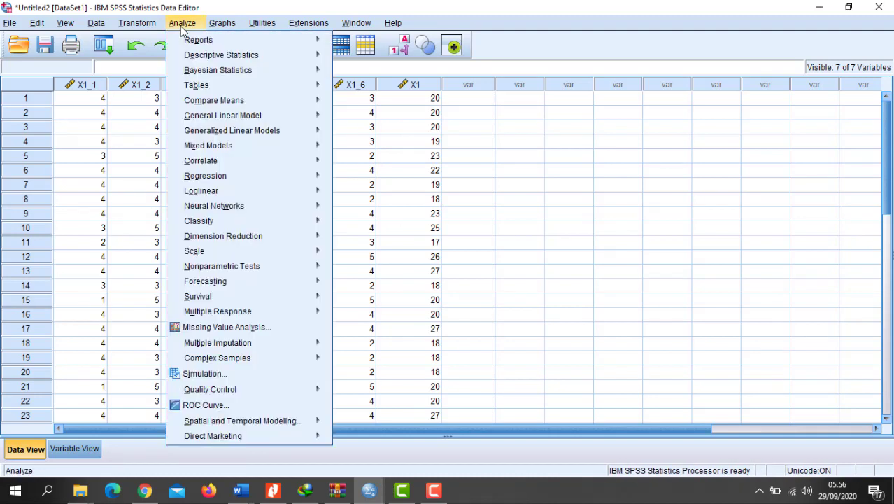
pyautogui.moveTo(293, 162)
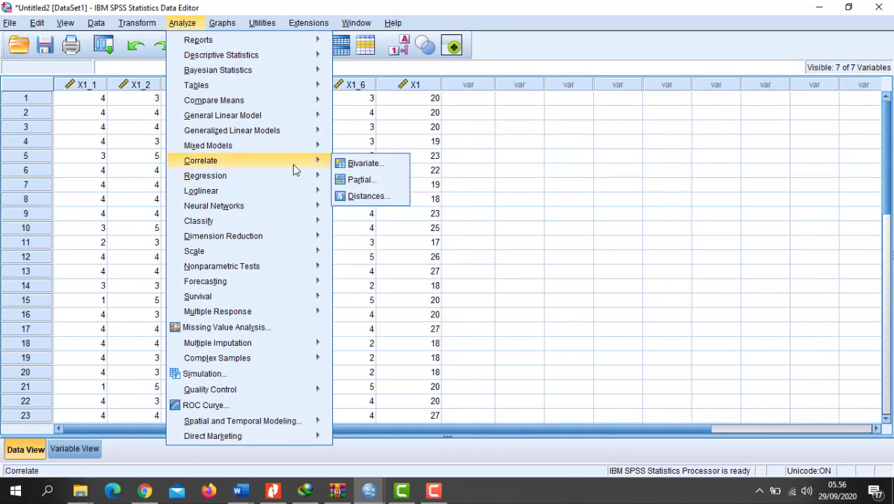
pyautogui.click(363, 164)
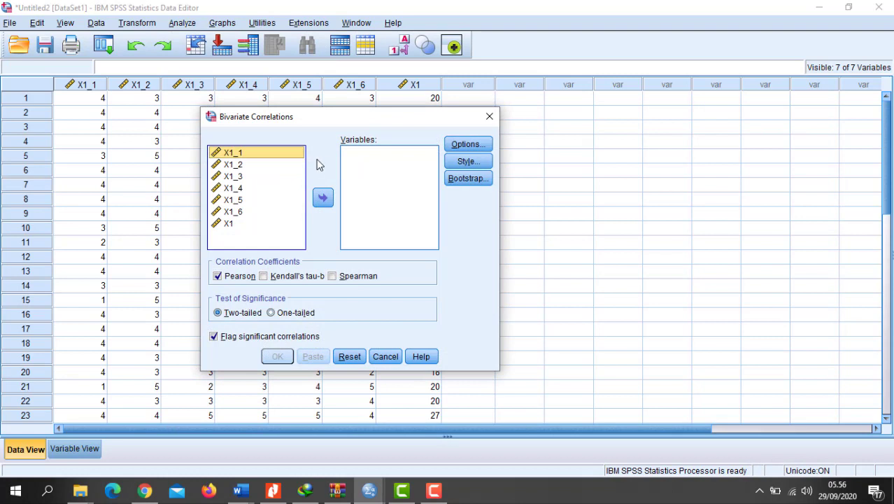
pyautogui.keyDown('shift'); pyautogui.click(243, 222); pyautogui.keyUp('shift')
pyautogui.click(323, 197)
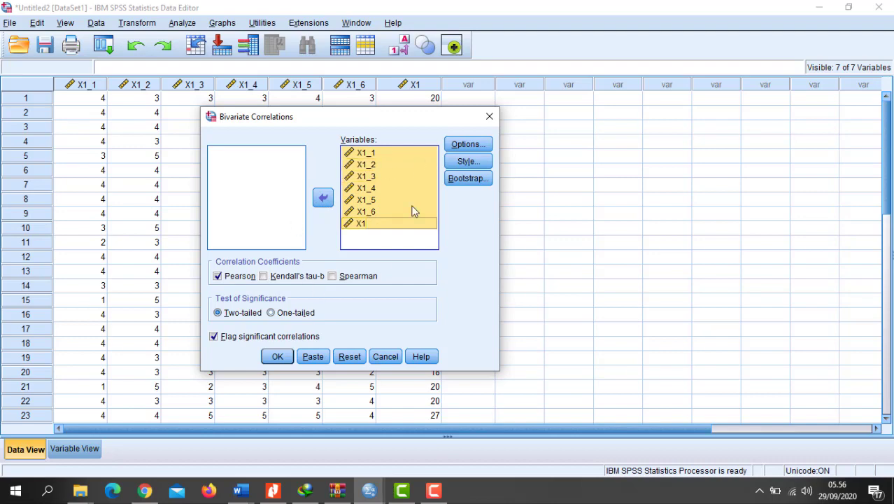
pyautogui.click(277, 358)
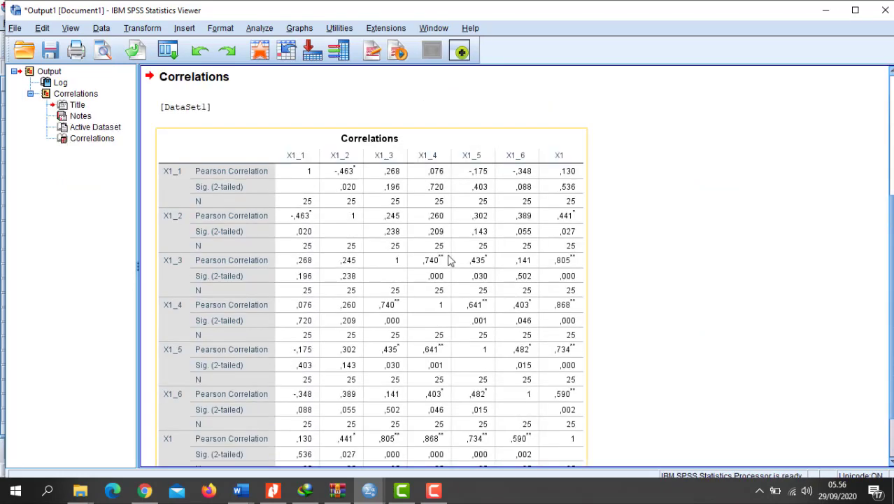
# Look over the Correlations output table and copy it as an image.
pyautogui.scroll(-2, 405, 242)
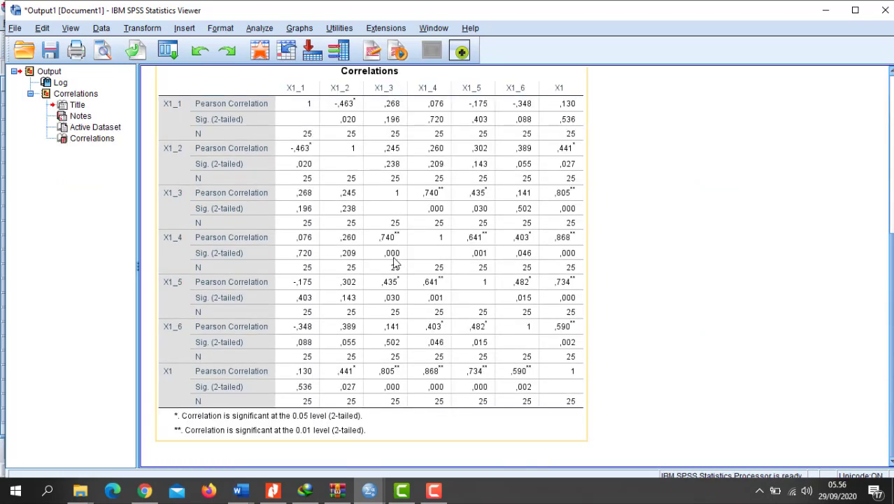
pyautogui.scroll(5, 396, 263)
pyautogui.scroll(-5, 395, 261)
pyautogui.scroll(2, 395, 259)
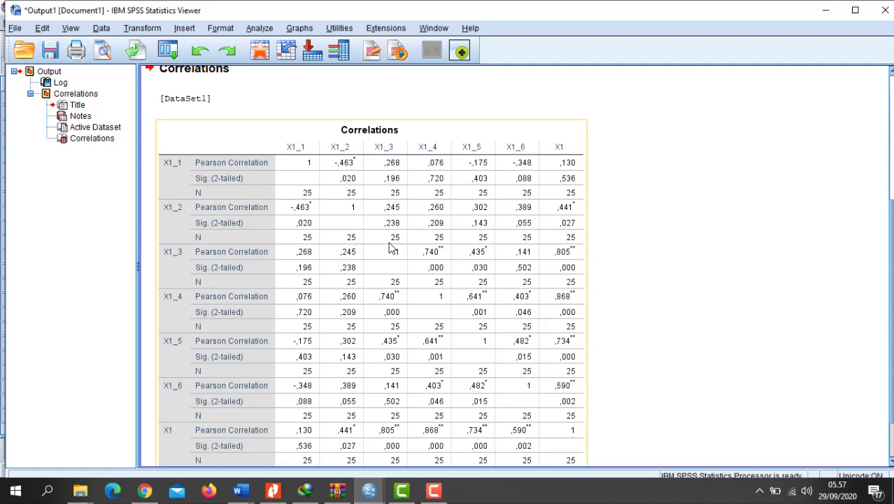
pyautogui.click(364, 199)
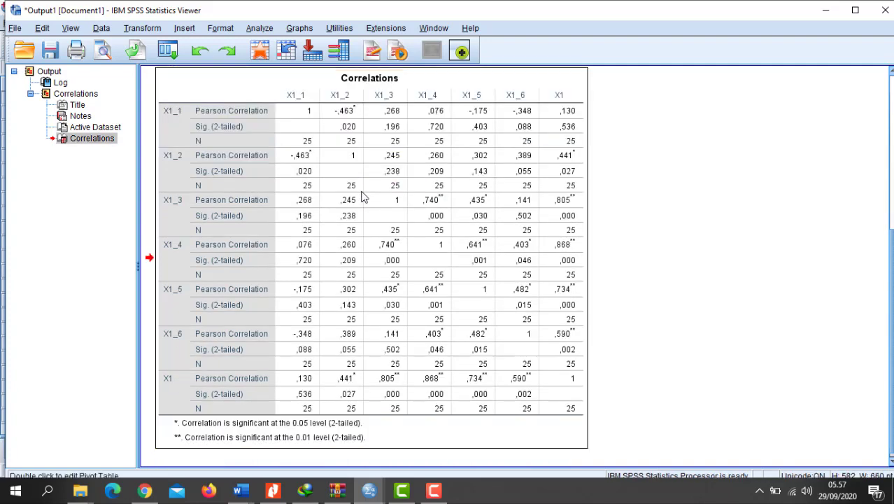
pyautogui.rightClick(364, 200)
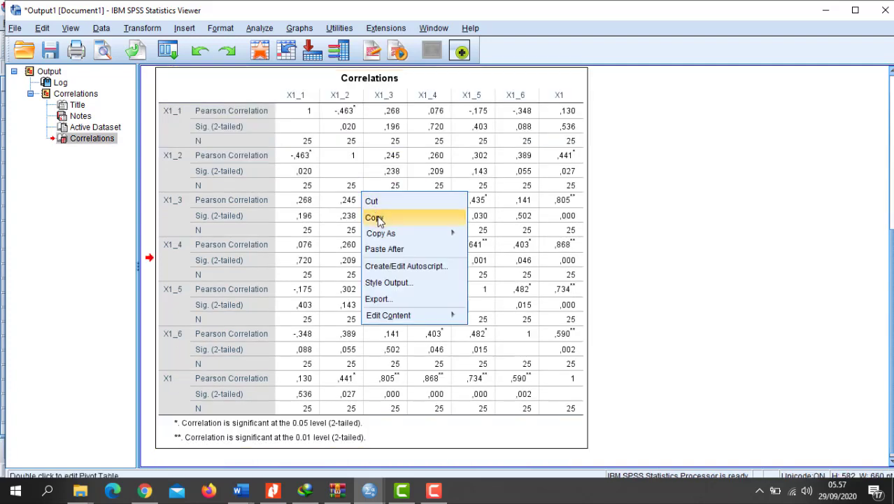
pyautogui.click(375, 218)
pyautogui.rightClick(371, 180)
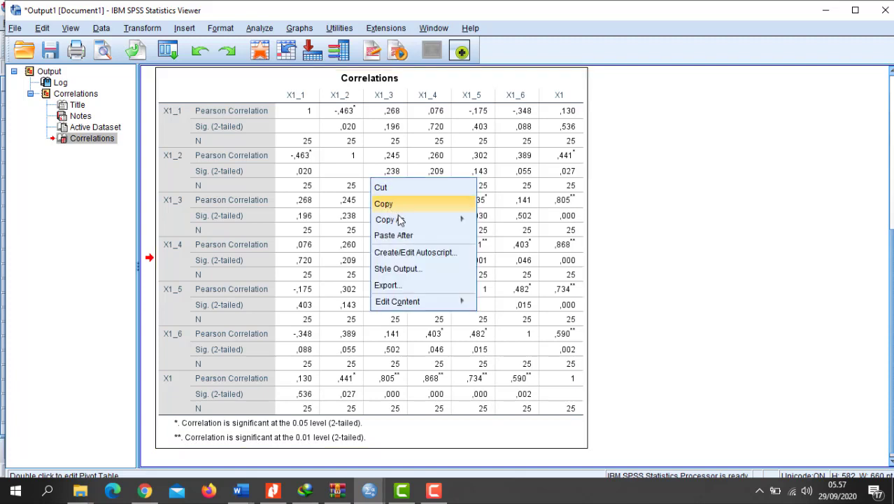
pyautogui.moveTo(406, 219)
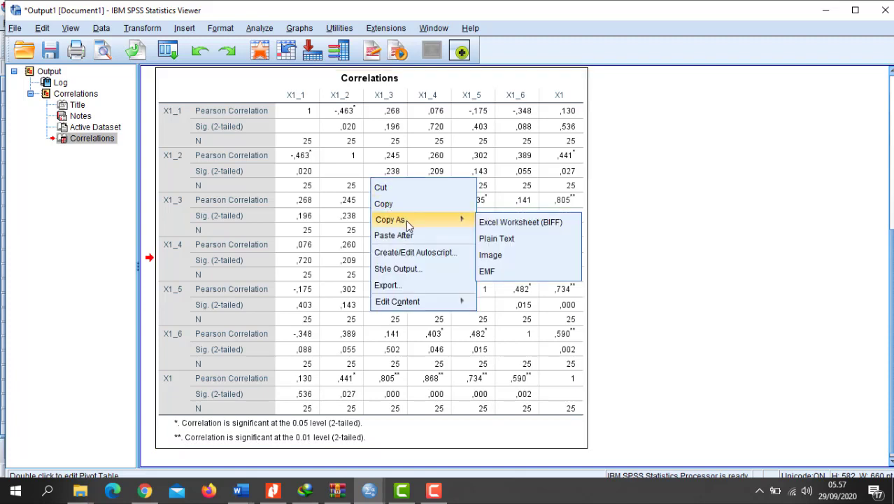
pyautogui.click(500, 259)
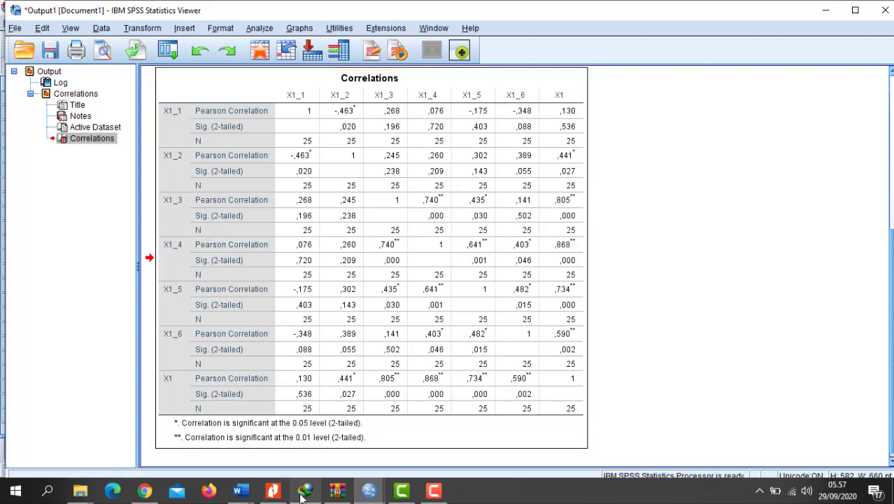
# Switch to Word's Document1, paste the Correlations table image on a new line below the target pictures, and look it over.
pyautogui.click(246, 492)
pyautogui.click(409, 441)
pyautogui.scroll(-5, 489, 373)
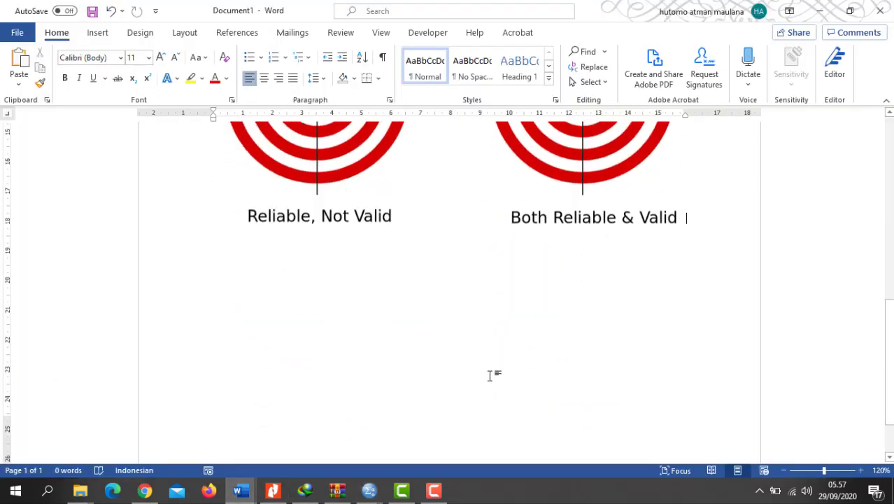
pyautogui.click(618, 244)
pyautogui.press('Return')
pyautogui.press('Return')
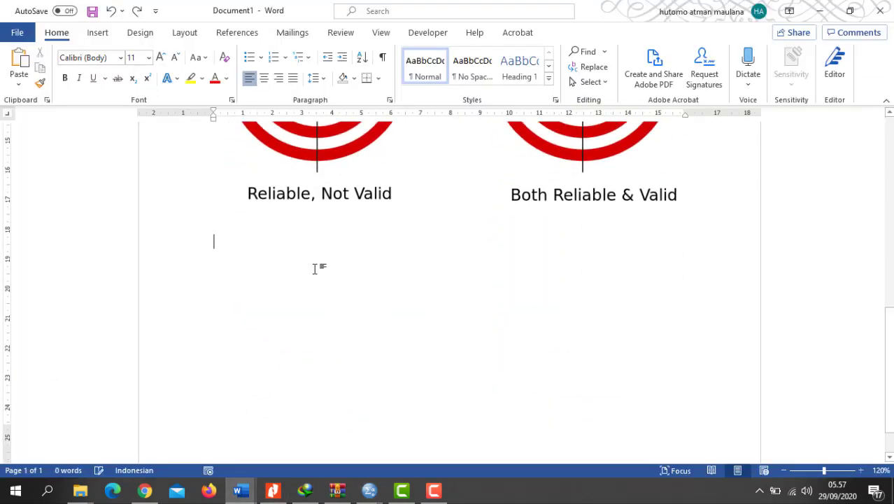
pyautogui.rightClick(314, 268)
pyautogui.click(389, 123)
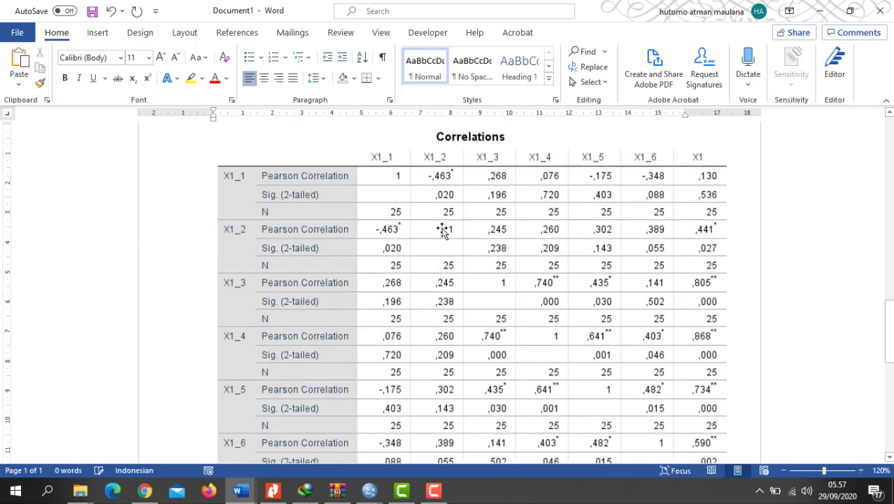
pyautogui.click(383, 220)
pyautogui.scroll(-5, 616, 300)
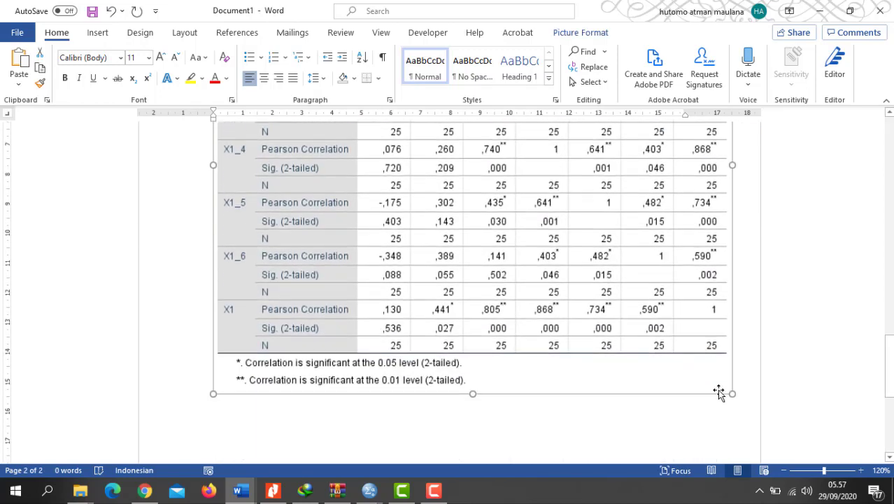
pyautogui.scroll(6, 617, 321)
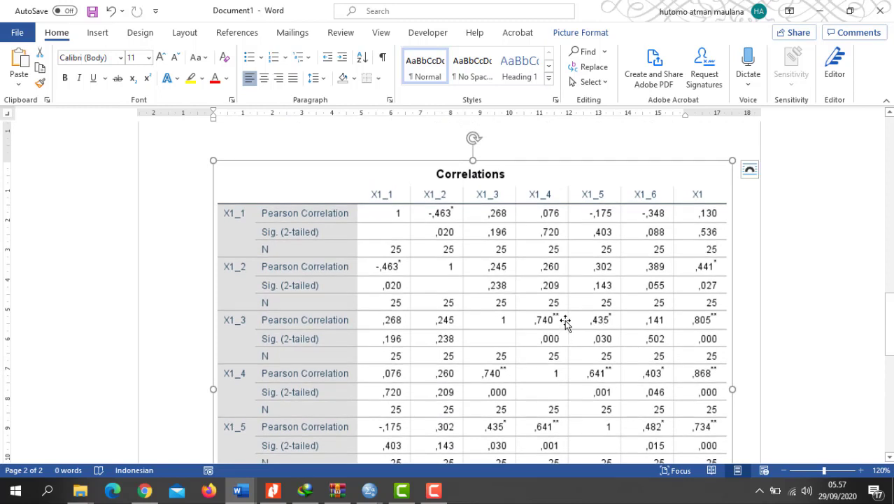
pyautogui.scroll(-1, 564, 320)
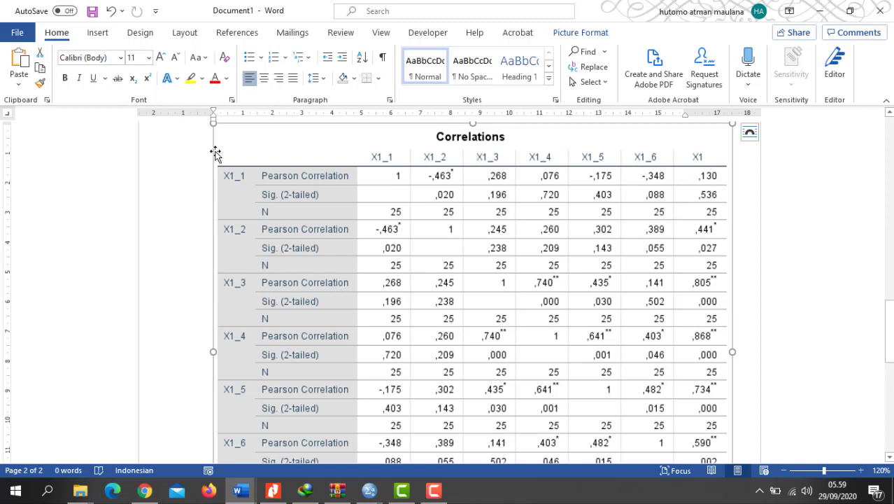
# Draw an oval about 1.13 cm wide and 0.64 cm high over X1_1's Sig. (2-tailed) value in the X1 column.
pyautogui.click(98, 33)
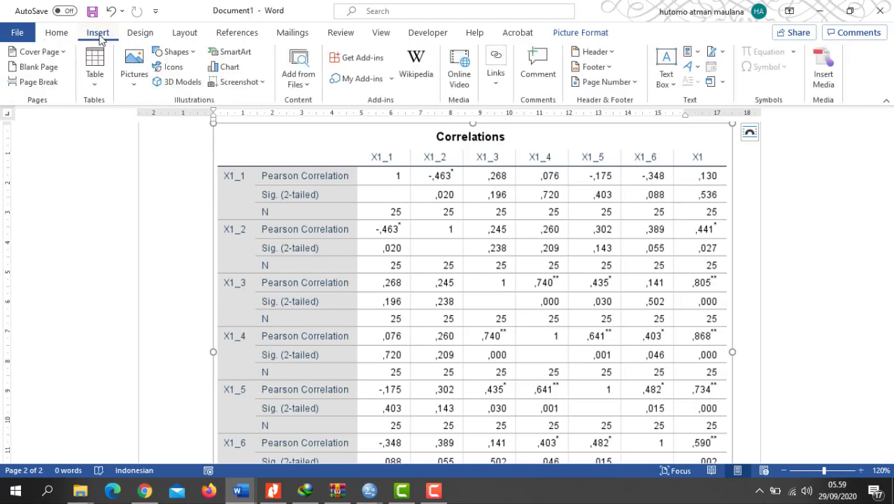
pyautogui.click(176, 55)
pyautogui.click(220, 88)
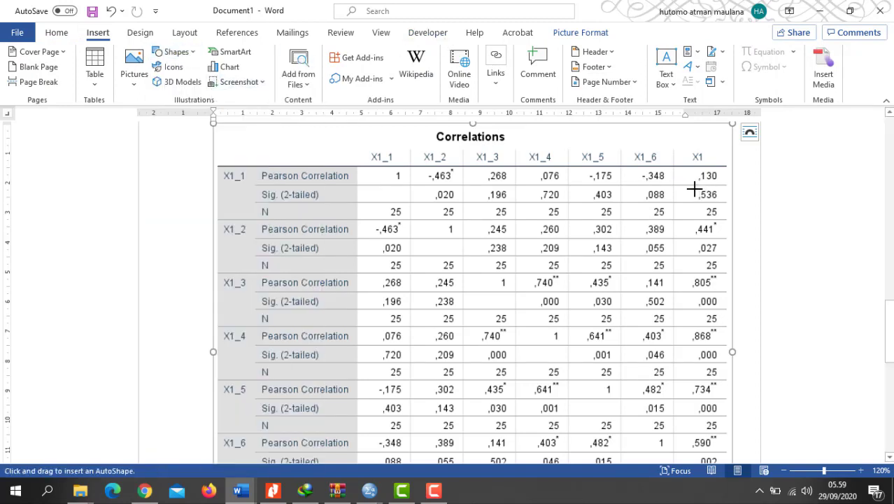
pyautogui.moveTo(692, 187); pyautogui.dragTo(728, 205)
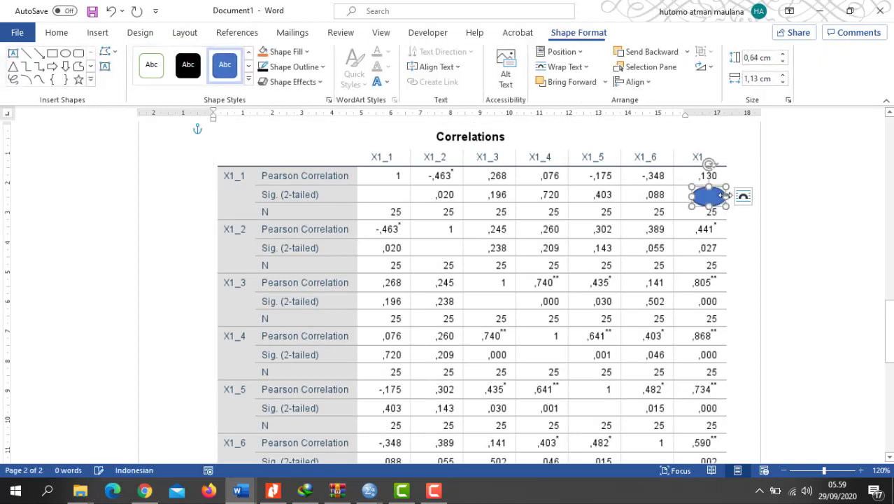
# Give the oval no fill and a red outline, and deselect it.
pyautogui.click(279, 52)
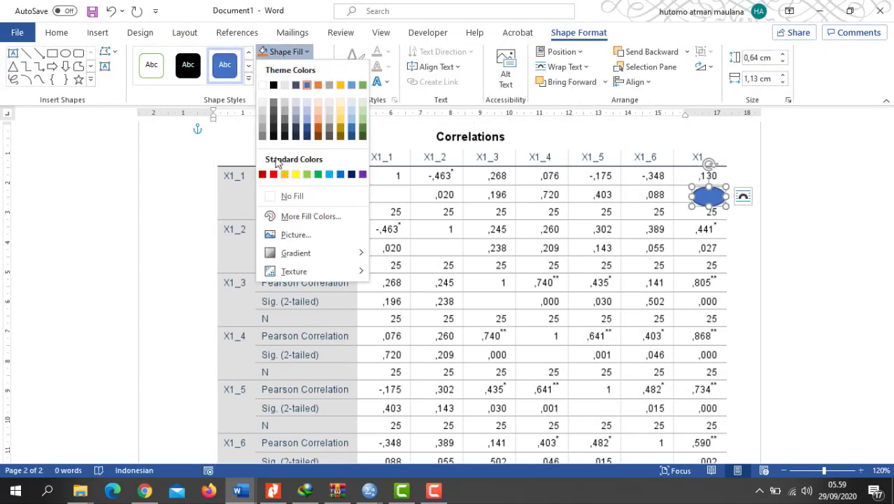
pyautogui.click(292, 197)
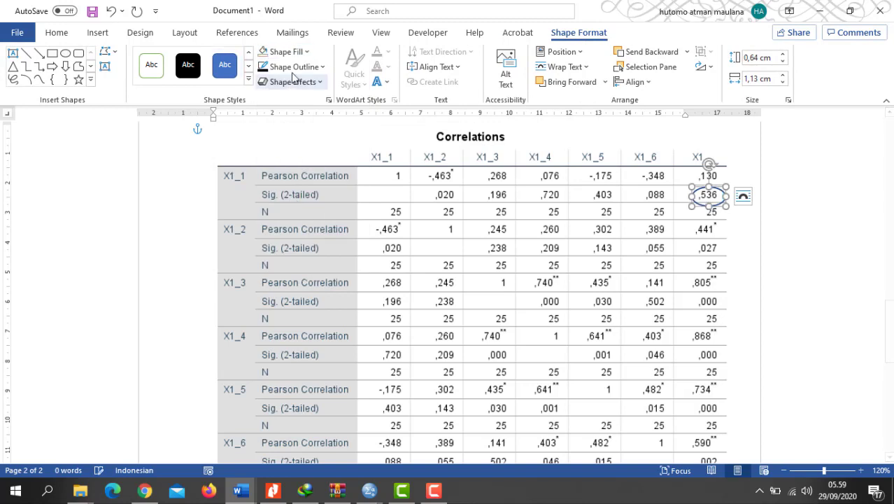
pyautogui.click(291, 67)
pyautogui.click(273, 190)
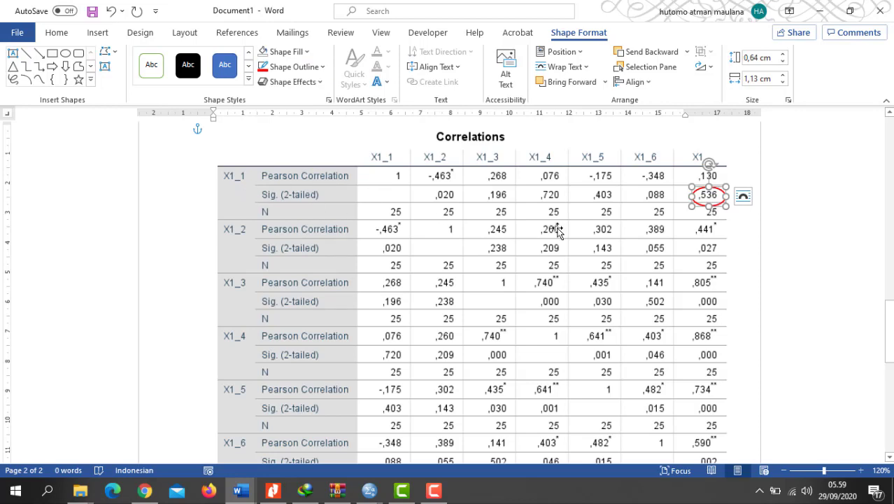
pyautogui.click(740, 160)
# Copy the red oval onto the Sig. (2-tailed) values of X1_2 and X1_3 in the X1 column.
pyautogui.scroll(-5, 704, 150)
pyautogui.scroll(5, 748, 226)
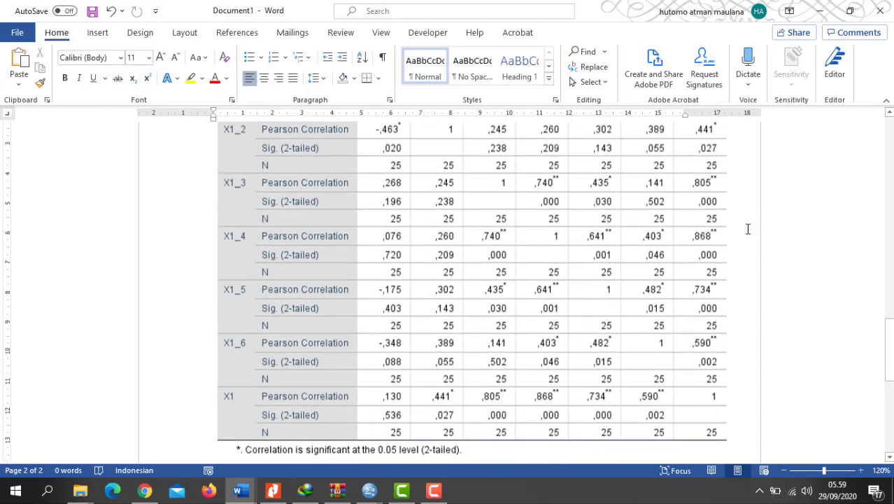
pyautogui.click(717, 210)
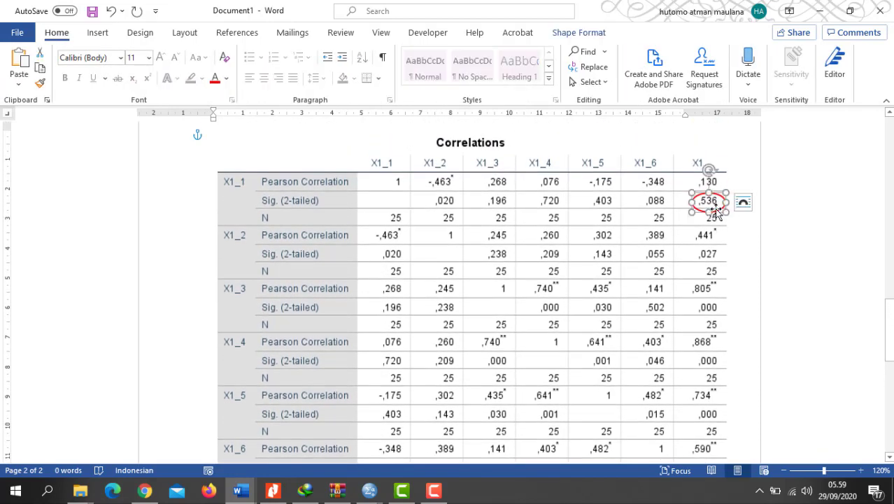
pyautogui.moveTo(718, 212); pyautogui.dragTo(728, 260)
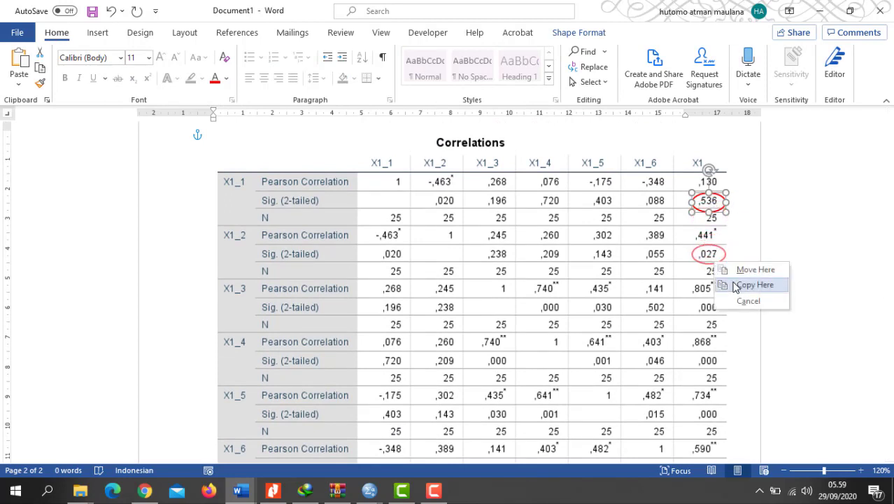
pyautogui.click(764, 285)
pyautogui.scroll(-1, 720, 252)
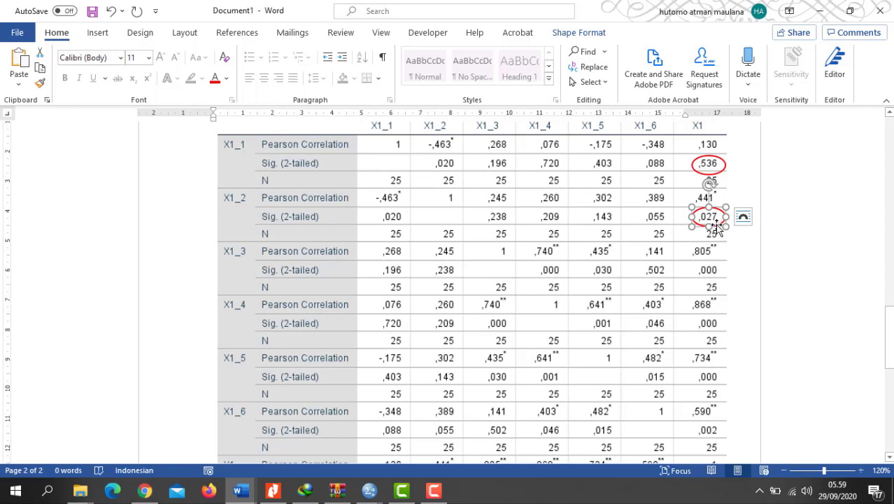
pyautogui.moveTo(719, 225); pyautogui.dragTo(720, 276)
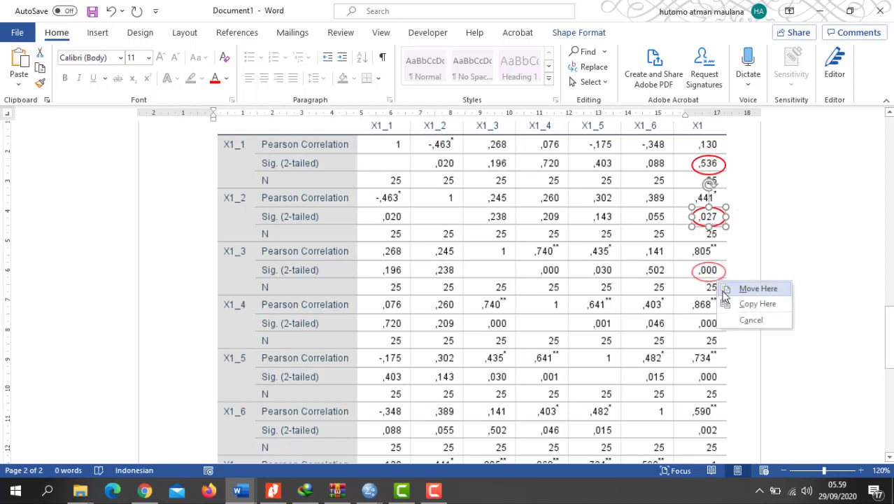
pyautogui.click(743, 302)
# Copy the red oval onto the Sig. (2-tailed) values of X1_4 and X1_5 in the X1 column.
pyautogui.scroll(-1, 728, 297)
pyautogui.scroll(-1, 727, 297)
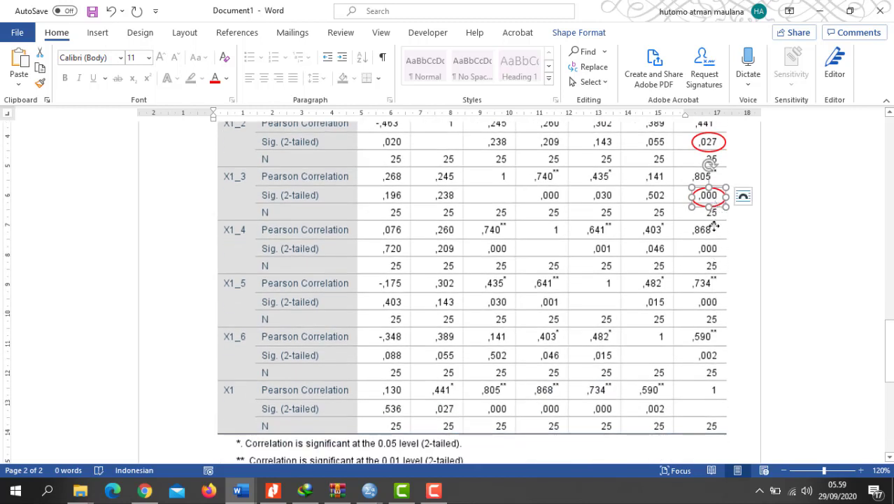
pyautogui.moveTo(712, 199); pyautogui.dragTo(719, 264)
pyautogui.click(743, 282)
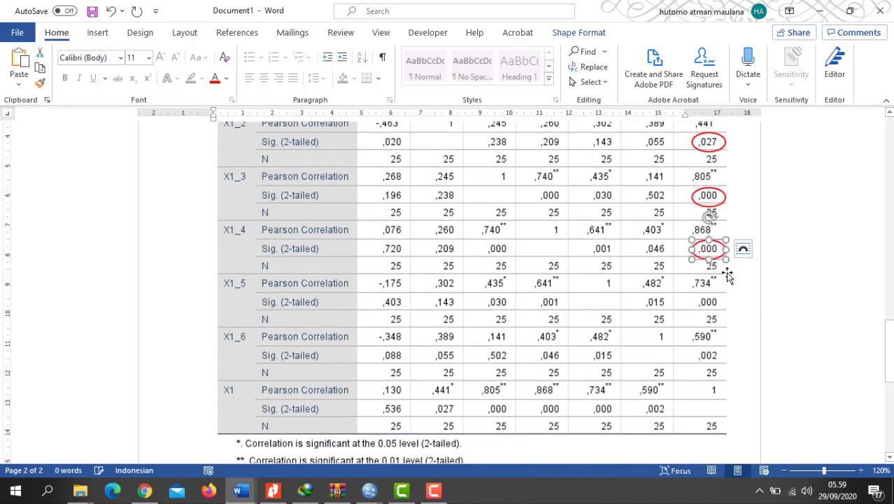
pyautogui.scroll(-1, 724, 269)
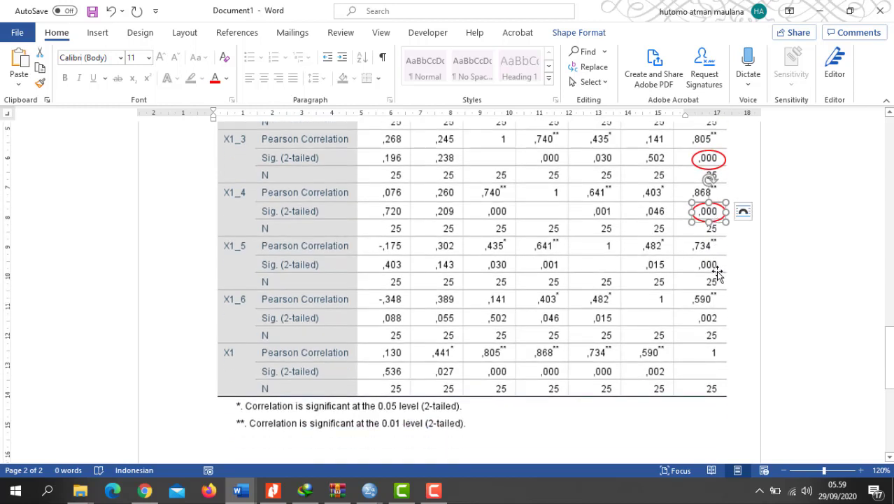
pyautogui.moveTo(710, 223); pyautogui.dragTo(710, 275)
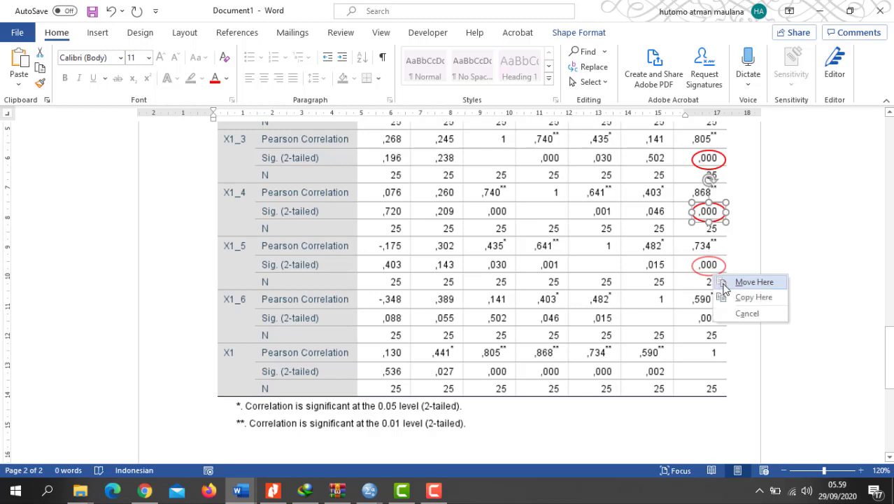
pyautogui.click(762, 295)
# Copy the red oval onto X1_6's Sig. (2-tailed) value in the X1 column and deselect it.
pyautogui.scroll(-2, 726, 278)
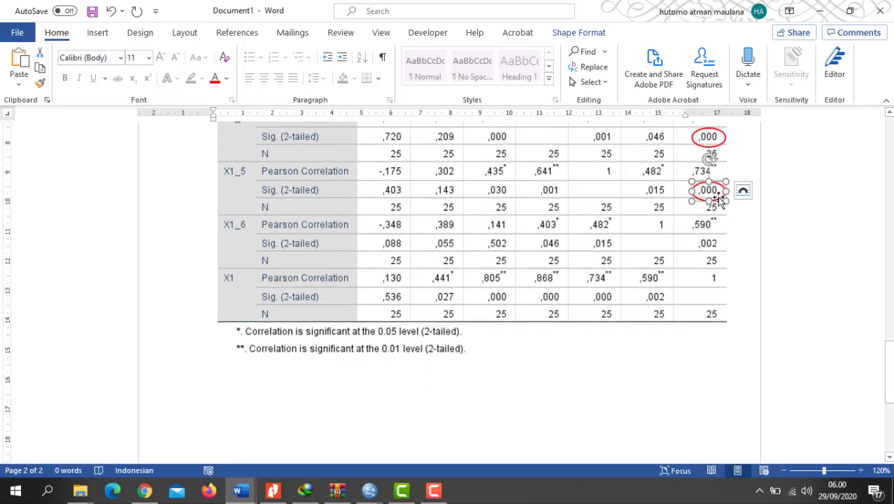
pyautogui.moveTo(710, 196); pyautogui.dragTo(719, 251)
pyautogui.click(746, 276)
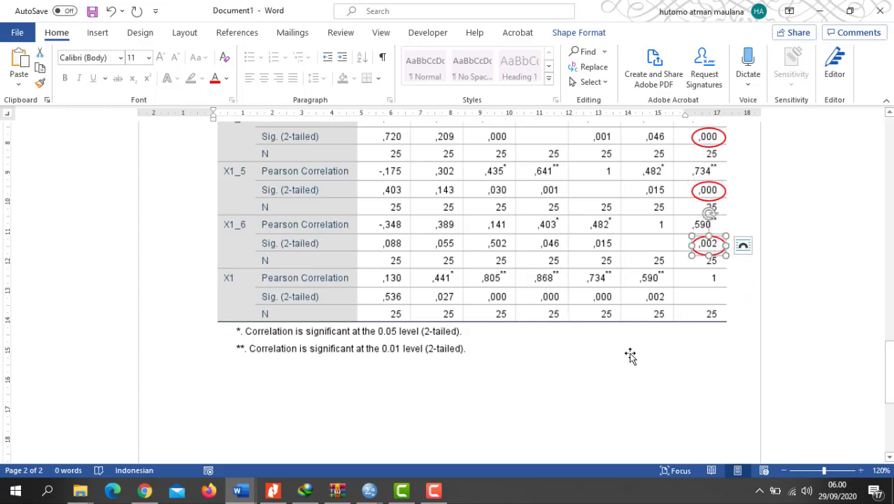
pyautogui.scroll(2, 564, 350)
pyautogui.scroll(5, 564, 350)
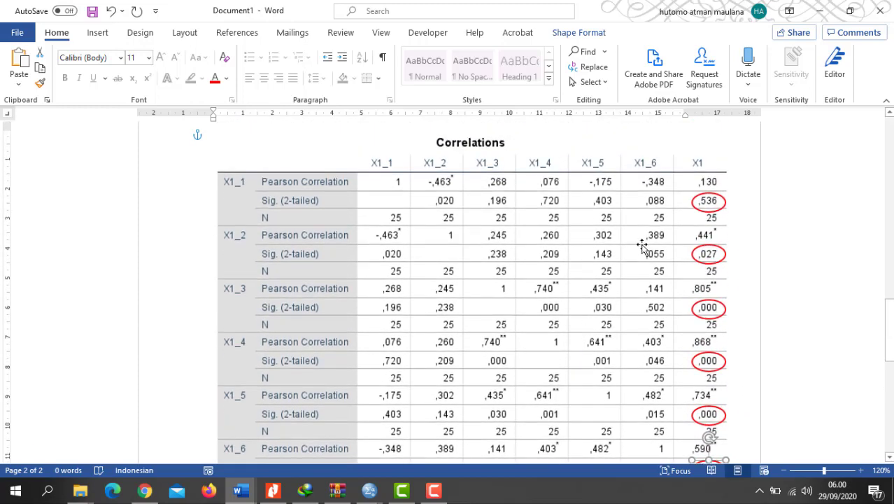
pyautogui.click(740, 160)
# Begin a text line below the Correlations picture reading "Pvalue X1_1=0,536 >".
pyautogui.scroll(-5, 740, 161)
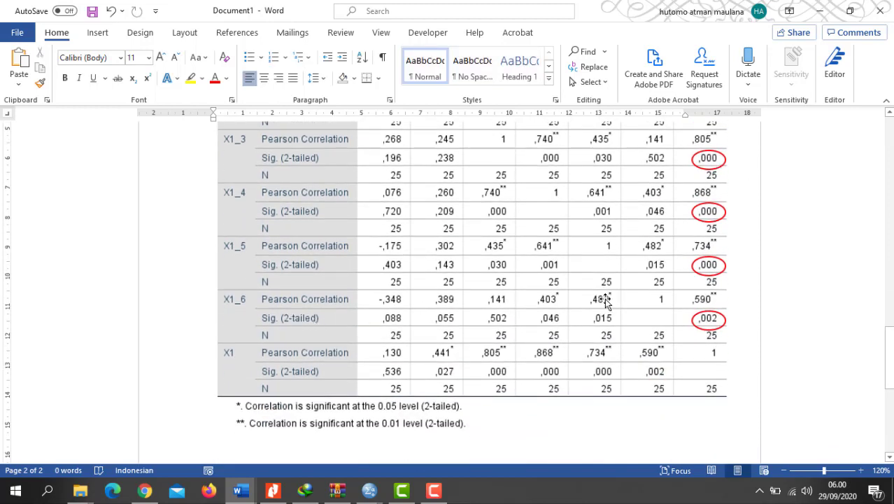
pyautogui.scroll(3, 683, 292)
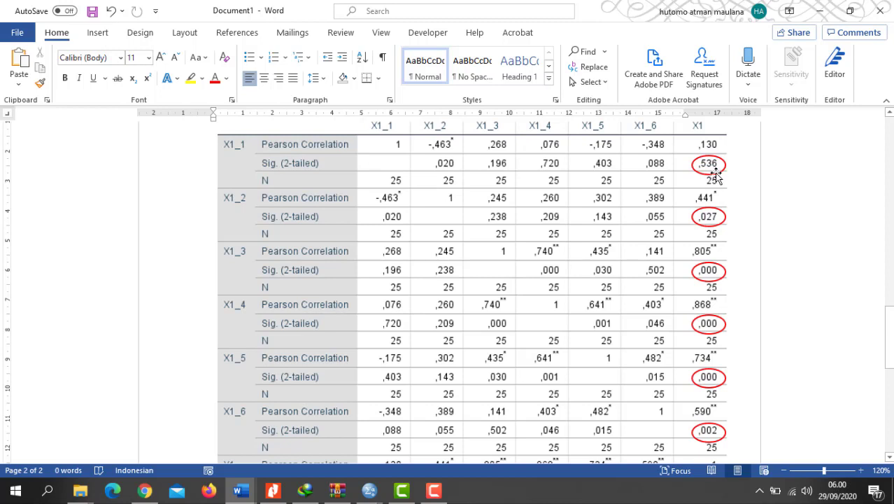
pyautogui.scroll(-6, 578, 294)
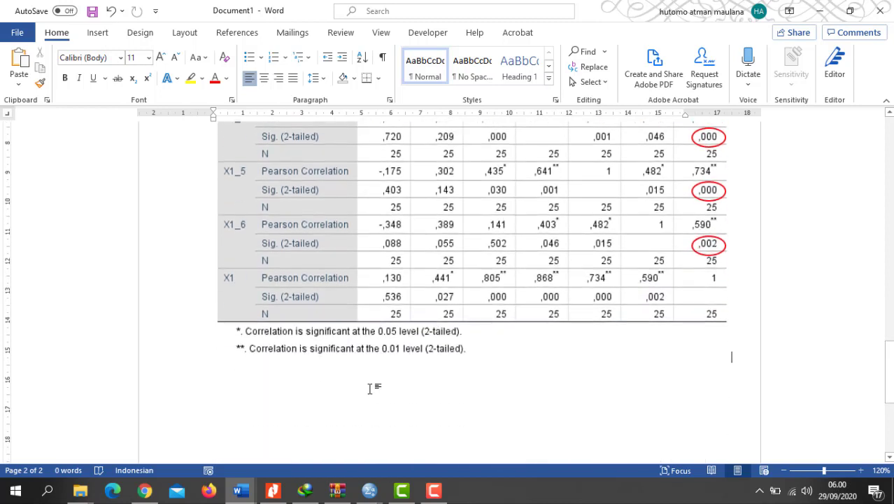
pyautogui.click(315, 354)
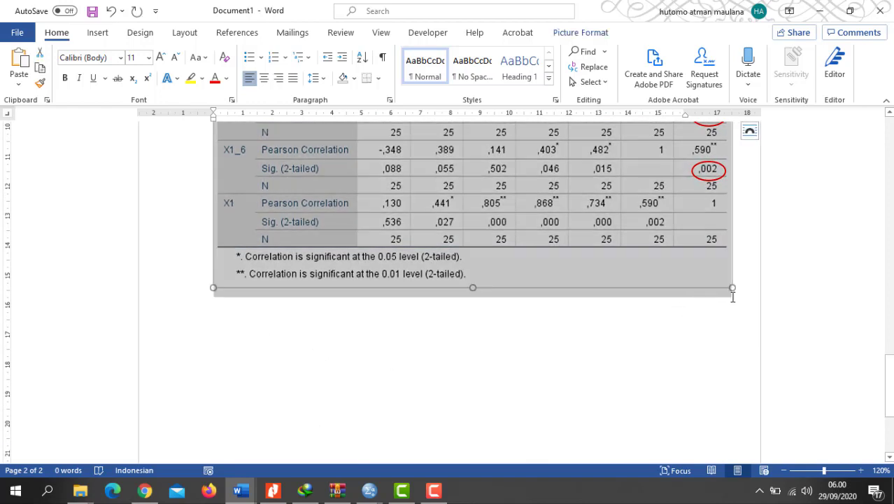
pyautogui.click(749, 293)
pyautogui.press('BackSpace')
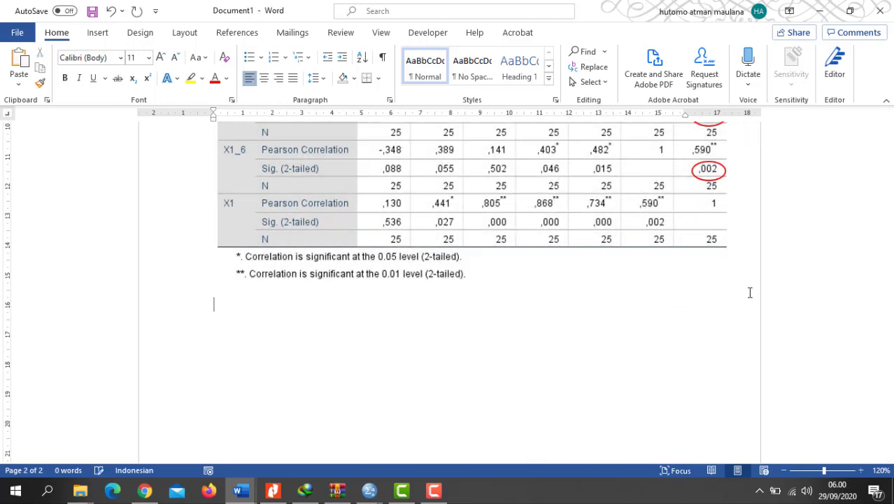
pyautogui.write('pva')
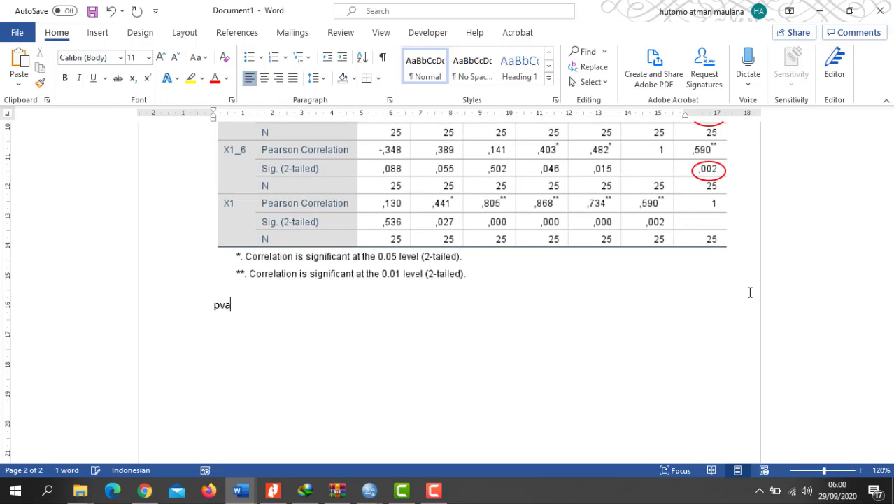
pyautogui.write('lue X1_1=0,')
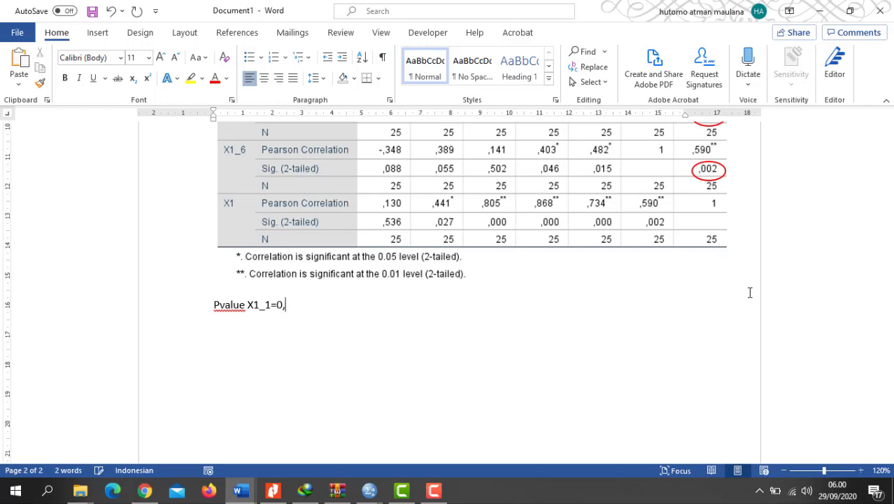
pyautogui.write('536')
pyautogui.scroll(5, 816, 233)
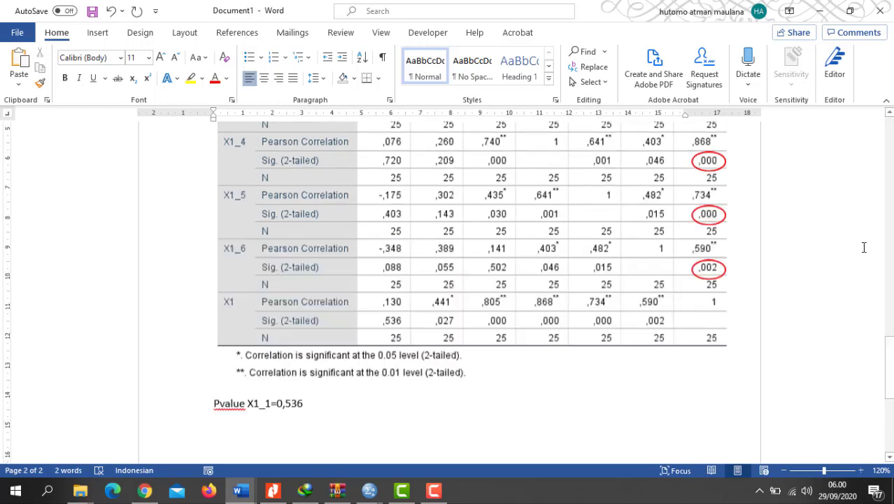
pyautogui.scroll(-5, 543, 299)
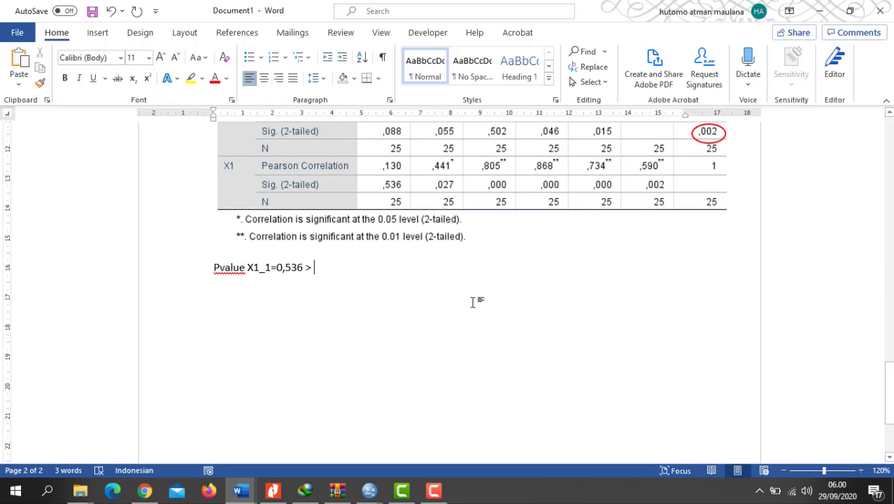
# Insert the α symbol and complete the sentence with "=0,05 maka butir X1_1 dinyatakan tidak valid".
pyautogui.click(98, 33)
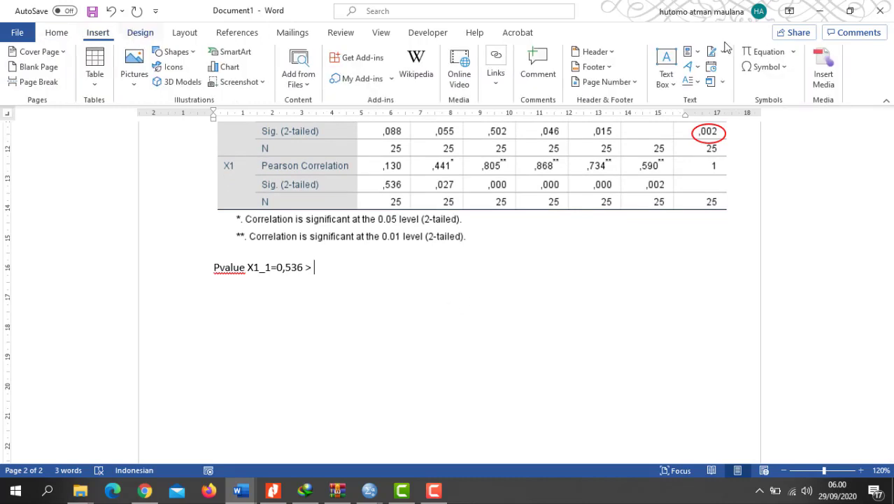
pyautogui.click(765, 68)
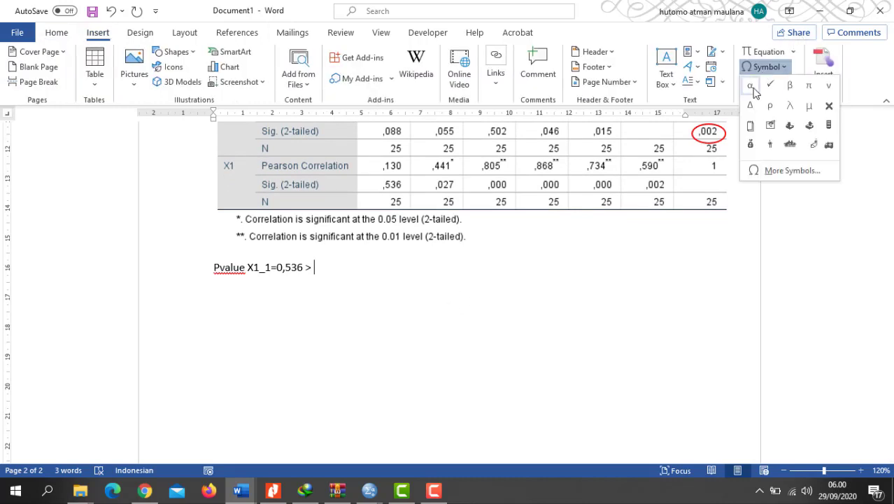
pyautogui.click(750, 85)
pyautogui.write('=')
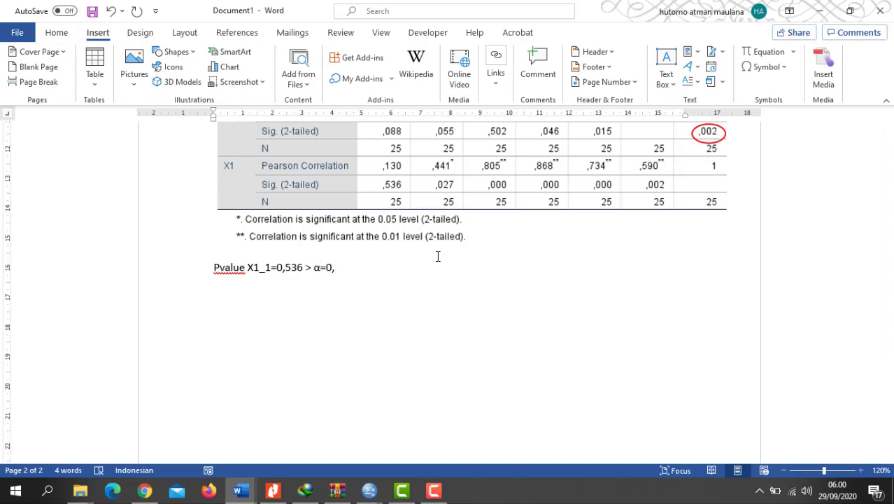
pyautogui.write('0,05')
pyautogui.write('maka butir X1_1 dinyatakan tidak vali')
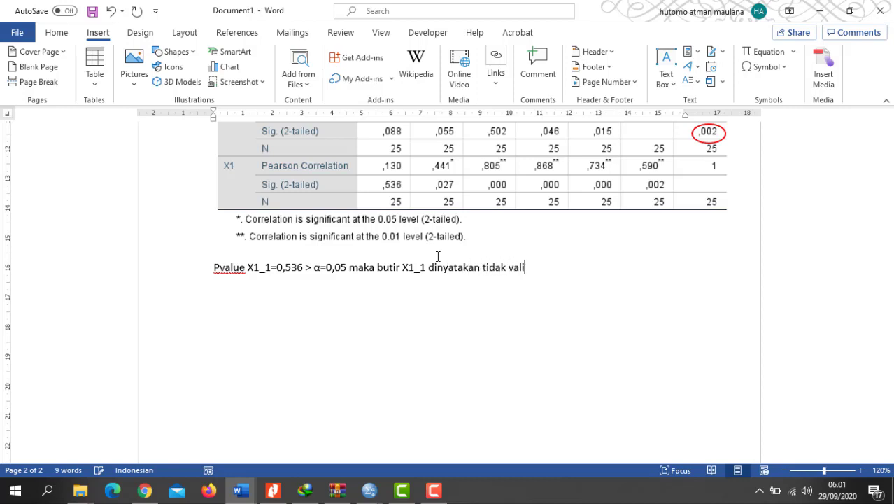
pyautogui.write('d')
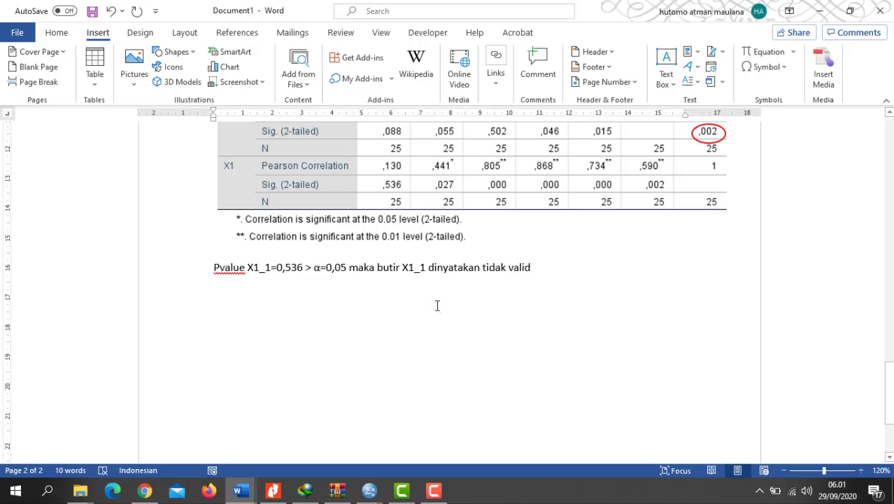
# Duplicate the X1_1 conclusion sentence onto a new line directly below it.
pyautogui.scroll(10, 437, 306)
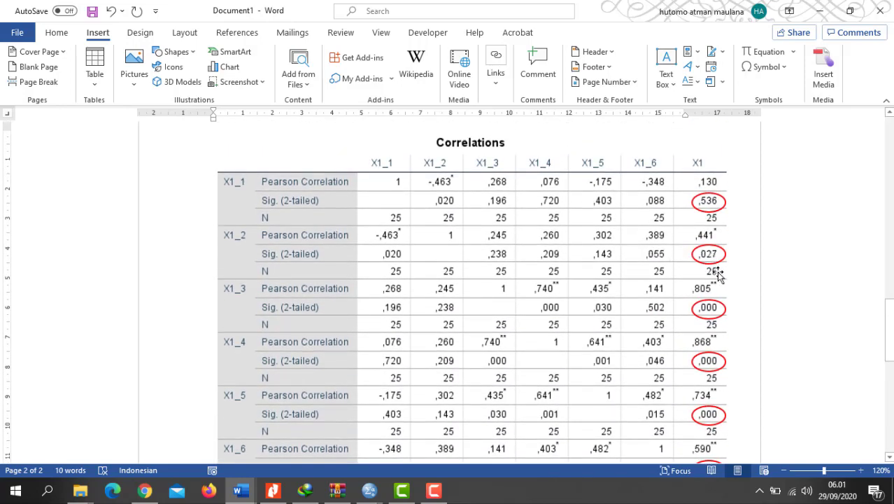
pyautogui.scroll(-7, 560, 287)
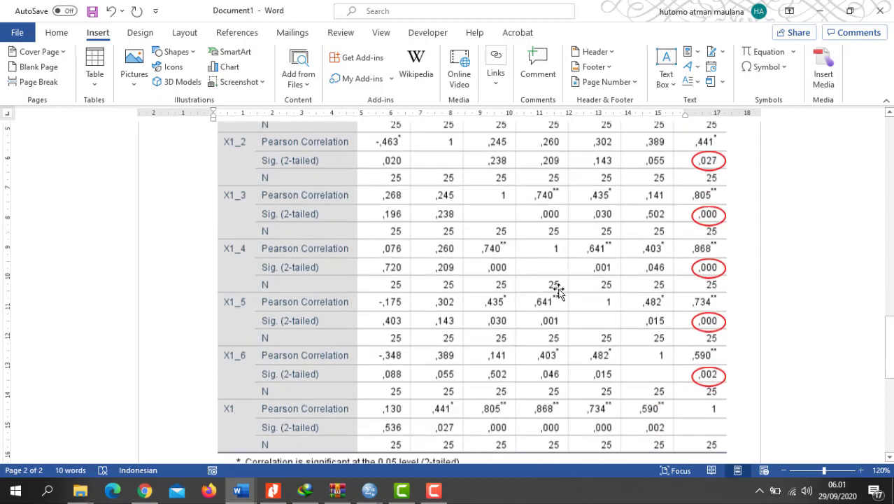
pyautogui.moveTo(214, 306); pyautogui.dragTo(543, 307)
pyautogui.hotkey('ctrl', 'c')
pyautogui.press('Down')
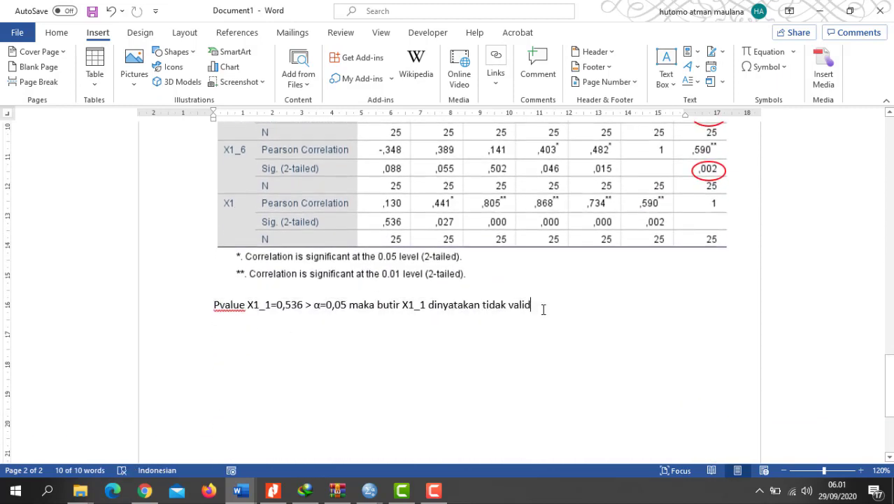
pyautogui.hotkey('ctrl', 'v')
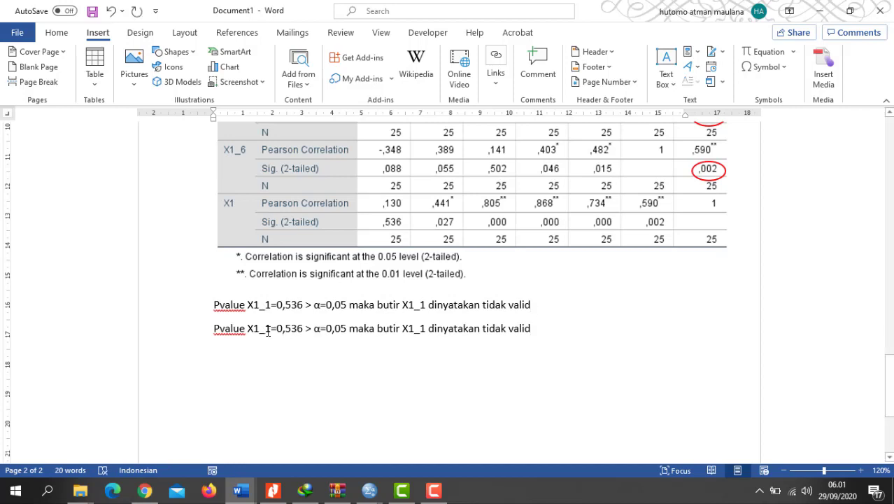
# Change the opening of the duplicated sentence to "Pvalue X1_2=0,027", checking the value against the Correlations table.
pyautogui.moveTo(267, 331); pyautogui.dragTo(285, 329)
pyautogui.write('2')
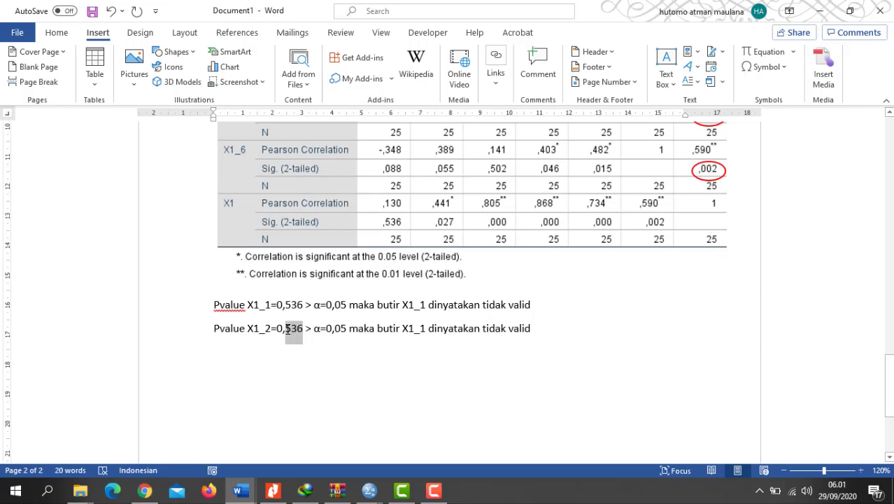
pyautogui.write('027')
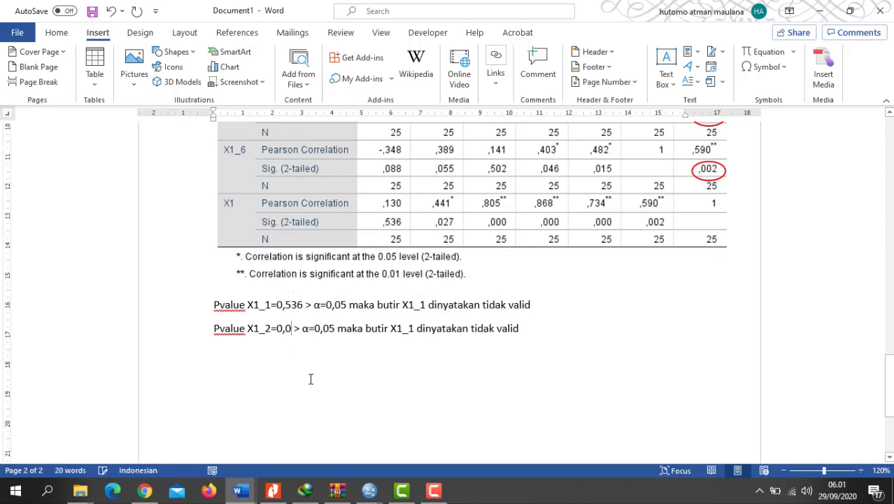
pyautogui.scroll(4, 451, 385)
pyautogui.scroll(2, 453, 389)
pyautogui.scroll(-10, 453, 389)
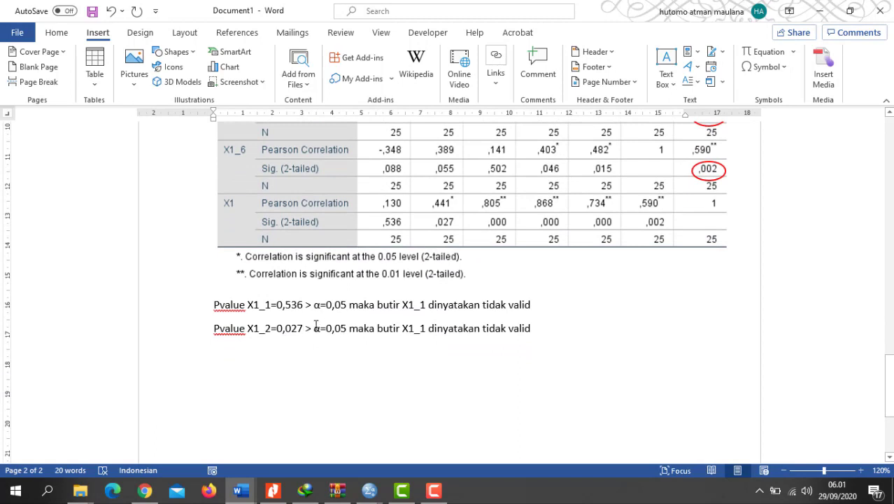
# Correct the rest of the second sentence to "< α=0,05 maka butir X1_2 dinyatakan valid".
pyautogui.moveTo(312, 328); pyautogui.dragTo(305, 328)
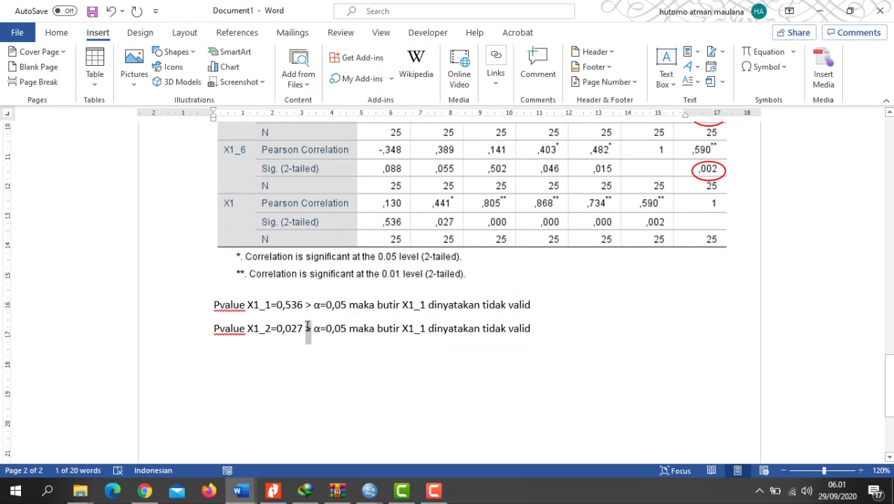
pyautogui.write('<')
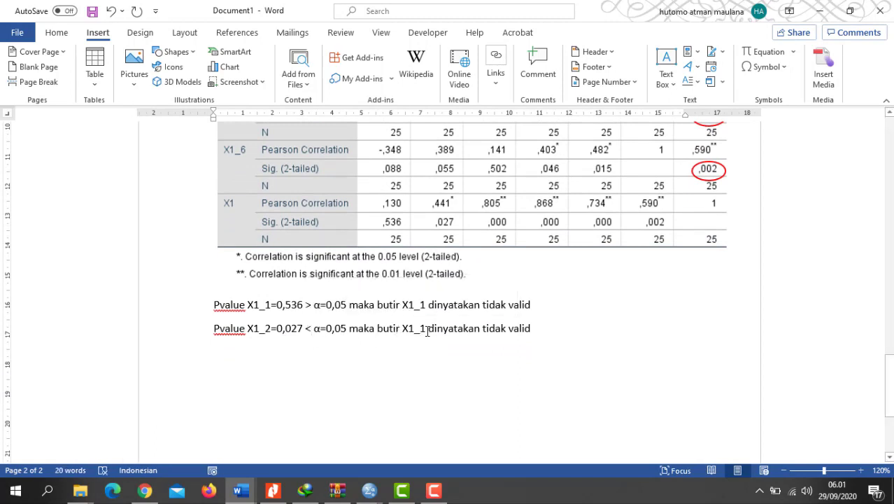
pyautogui.moveTo(426, 328); pyautogui.dragTo(421, 328)
pyautogui.write('2')
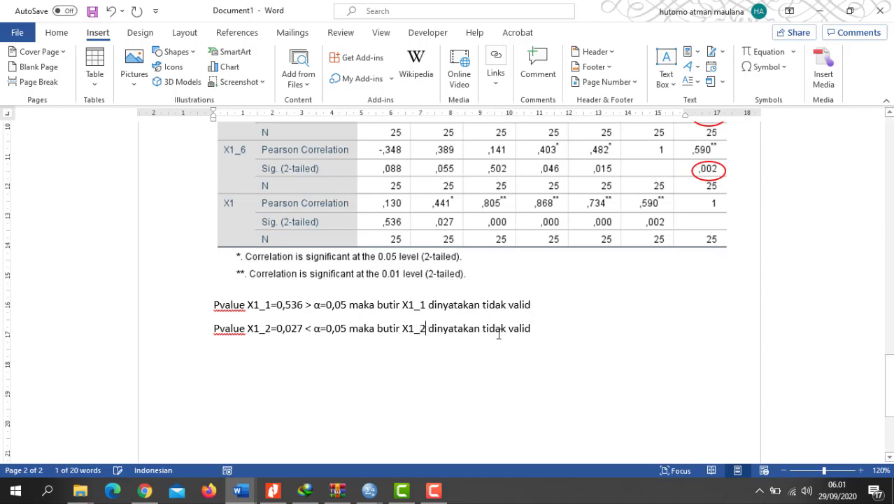
pyautogui.moveTo(510, 330); pyautogui.dragTo(482, 324)
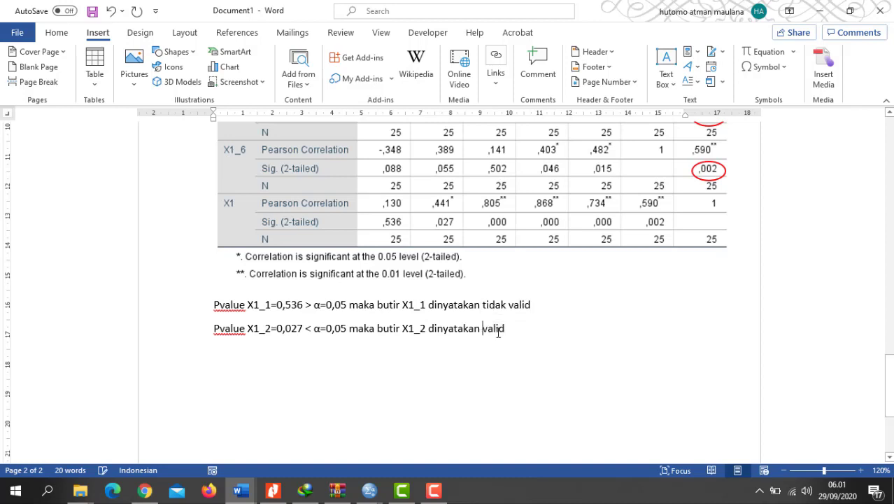
pyautogui.press('BackSpace')
# Make "tidak valid" in the X1_1 sentence and "valid" in the X1_2 sentence bold.
pyautogui.moveTo(534, 308); pyautogui.dragTo(484, 330)
pyautogui.hotkey('ctrl', 'b')
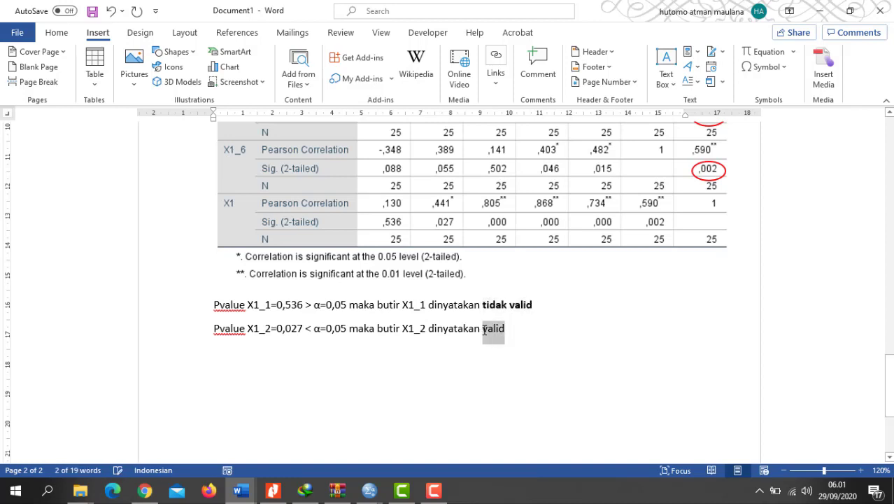
pyautogui.hotkey('ctrl', 'b')
# Copy the whole X1_2 conclusion sentence and paste it on a new line below.
pyautogui.scroll(6, 393, 353)
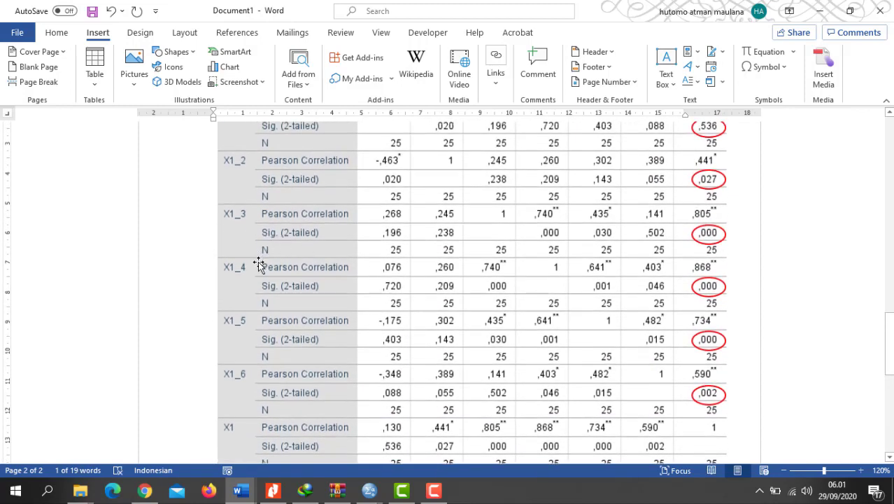
pyautogui.scroll(-2, 259, 273)
pyautogui.scroll(-4, 285, 335)
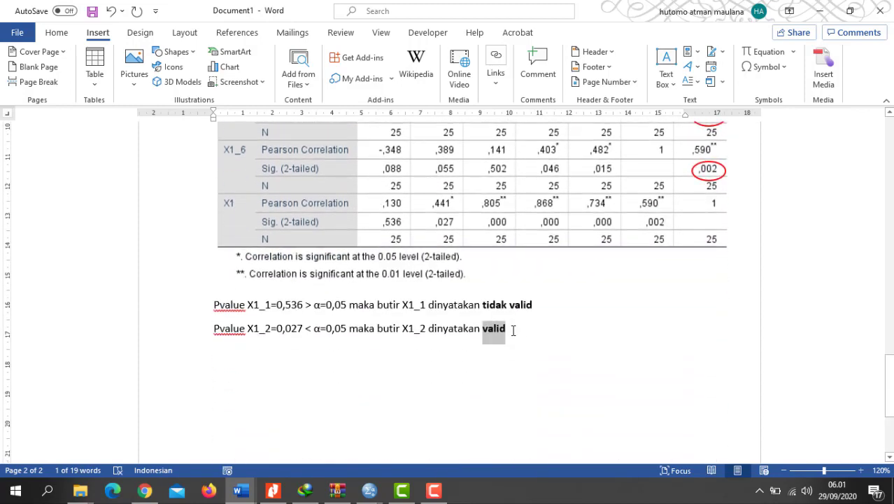
pyautogui.moveTo(512, 330); pyautogui.dragTo(216, 329)
pyautogui.hotkey('ctrl', 'v')
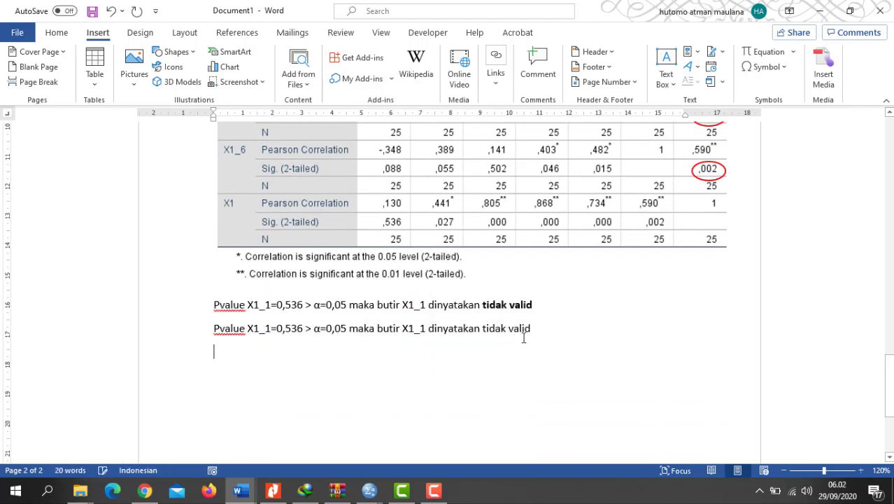
pyautogui.hotkey('ctrl', 'z')
pyautogui.hotkey('ctrl', 'c')
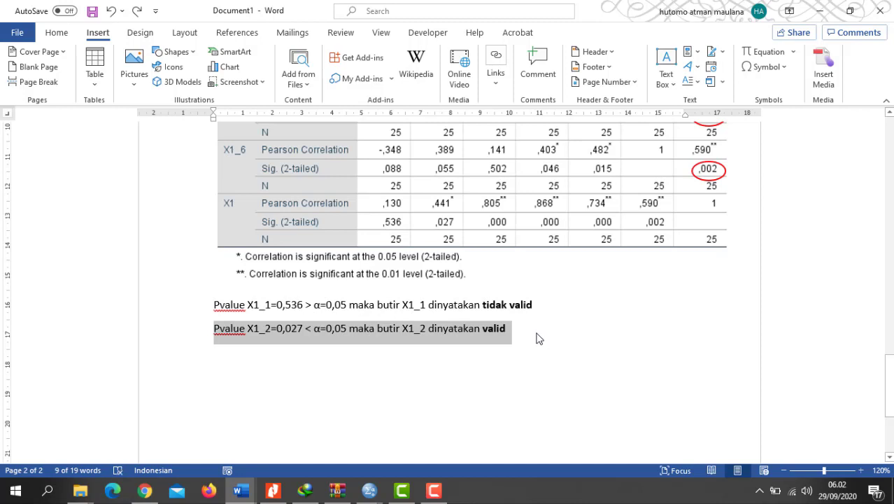
pyautogui.click(526, 340)
pyautogui.press('Return')
pyautogui.hotkey('ctrl', 'v')
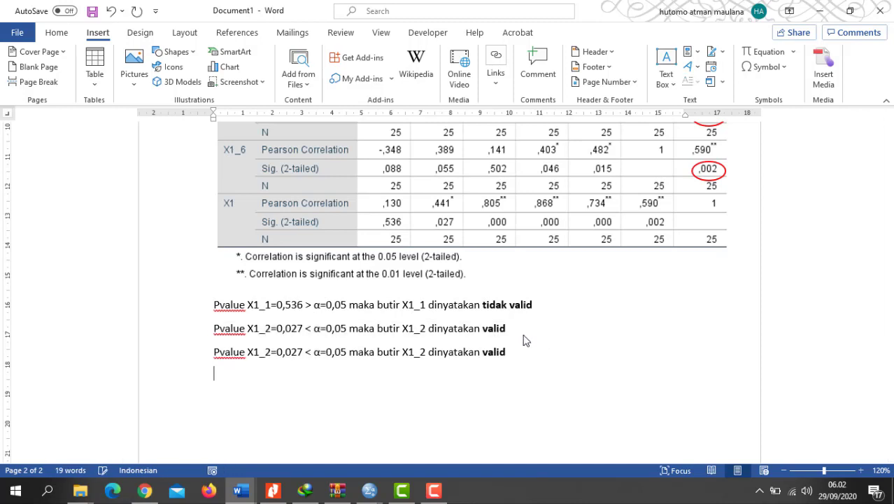
# Paste further copies of the X1_2 sentence to make six conclusion lines in all, and delete the surplus copy with its blank line.
pyautogui.hotkey('ctrl', 'v')
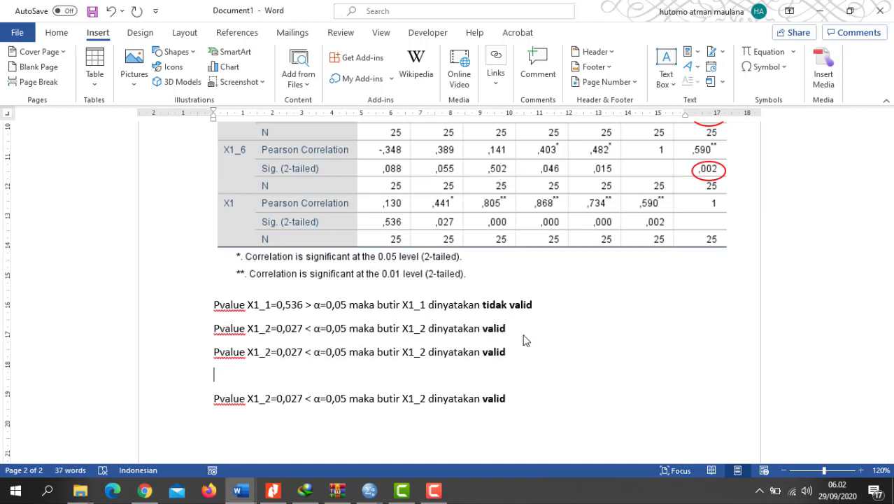
pyautogui.hotkey('ctrl', 'v')
pyautogui.hotkey('ctrl', 'v')
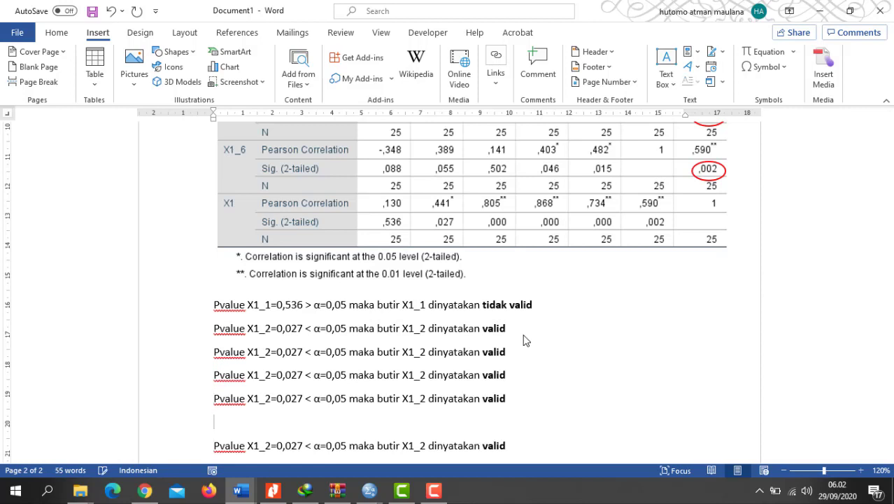
pyautogui.write('Pvalue X1_2=0,027 < α=0,05 maka butir X1_2 dinyatakan valid')
pyautogui.scroll(-3, 521, 329)
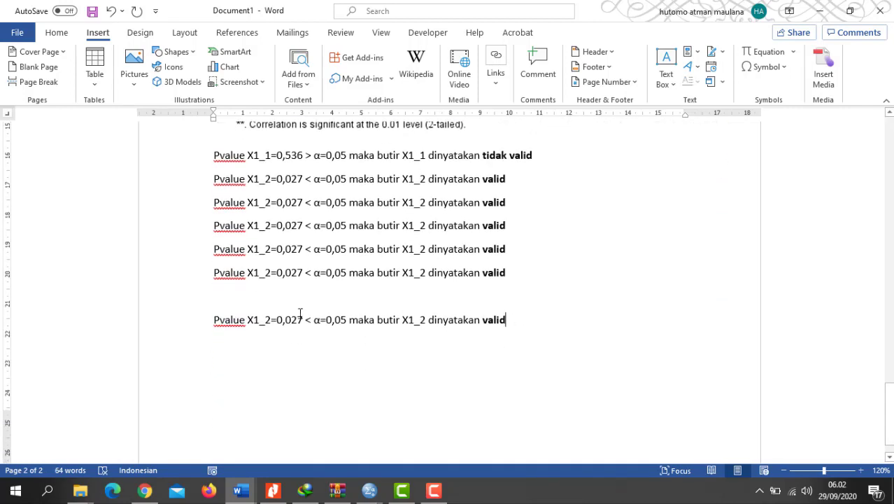
pyautogui.click(194, 321)
pyautogui.press('BackSpace')
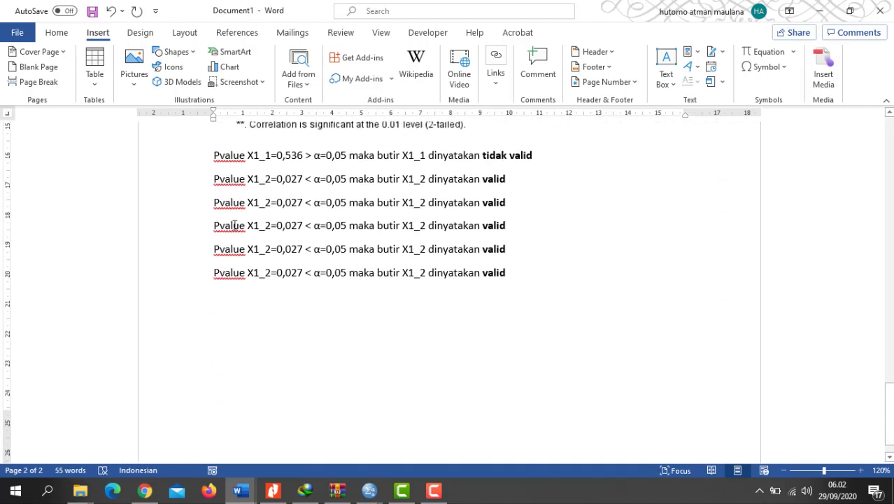
# Renumber the item after "Pvalue" in the four pasted sentences as X1_3, X1_4, X1_5 and X1_6.
pyautogui.moveTo(264, 202); pyautogui.dragTo(272, 249)
pyautogui.write('3')
pyautogui.write('4')
pyautogui.write('6')
pyautogui.write('6')
pyautogui.write('5')
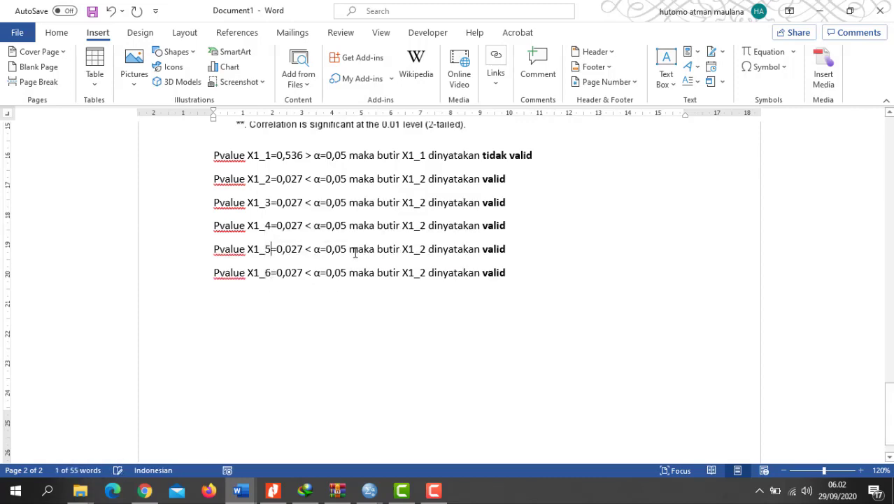
# Set the P values of X1_3, X1_4 and X1_5 to 0,000 as circled in the Correlations table.
pyautogui.scroll(4, 373, 256)
pyautogui.scroll(6, 373, 256)
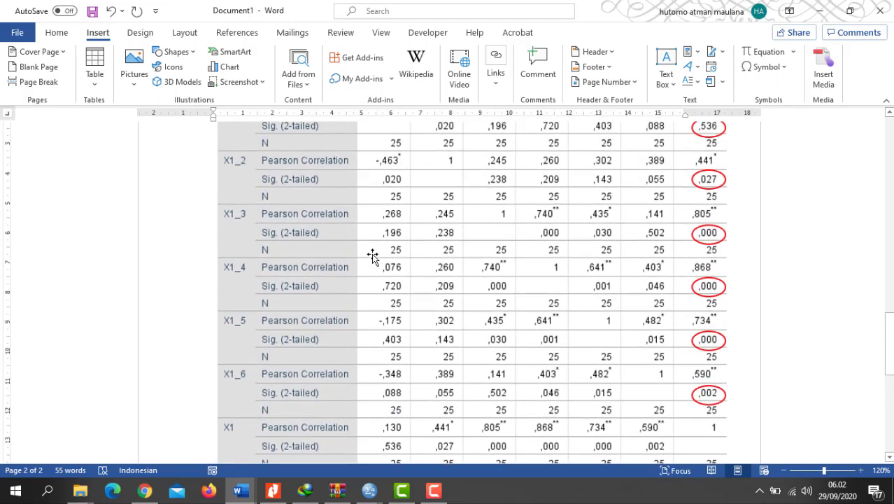
pyautogui.scroll(-3, 372, 256)
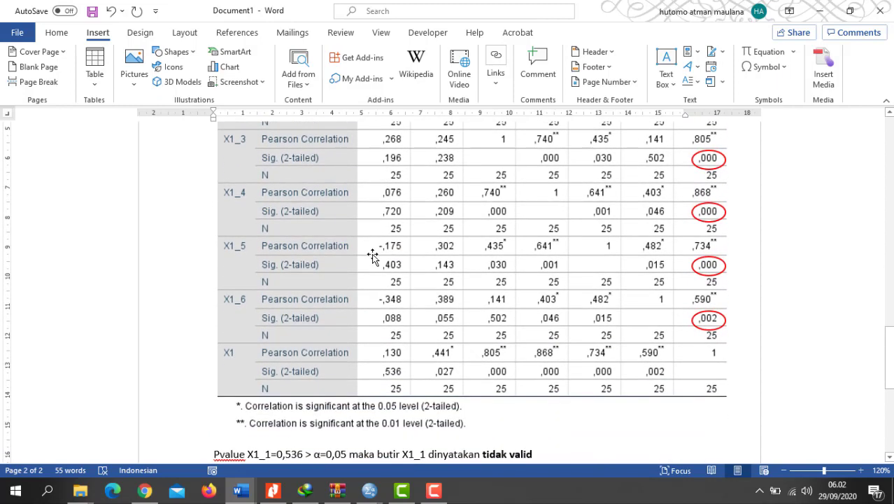
pyautogui.scroll(-7, 372, 256)
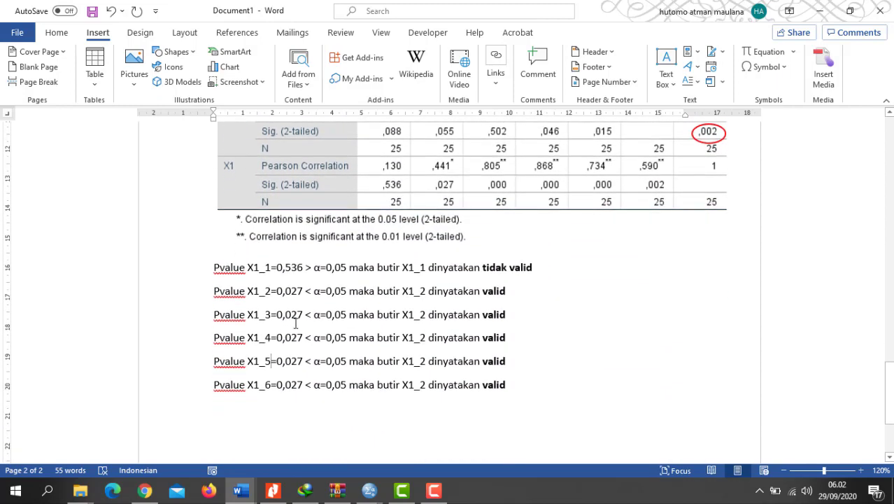
pyautogui.moveTo(303, 316); pyautogui.dragTo(293, 361)
pyautogui.write('00000')
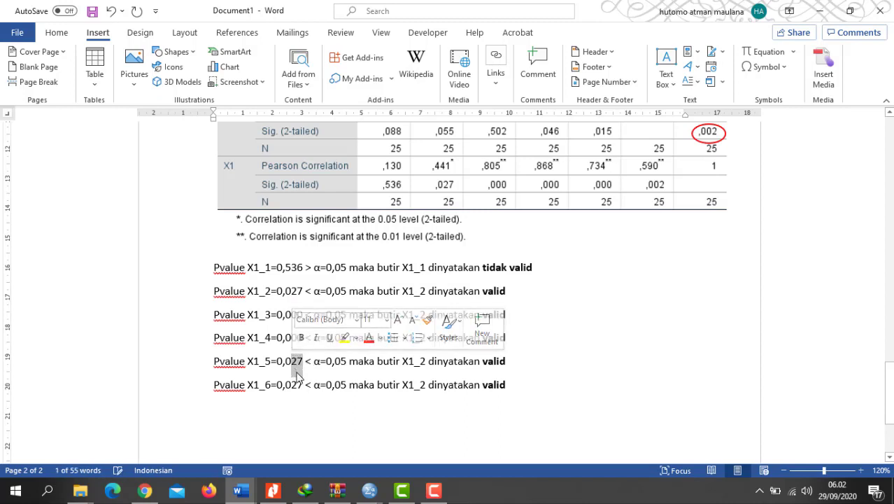
pyautogui.write('0')
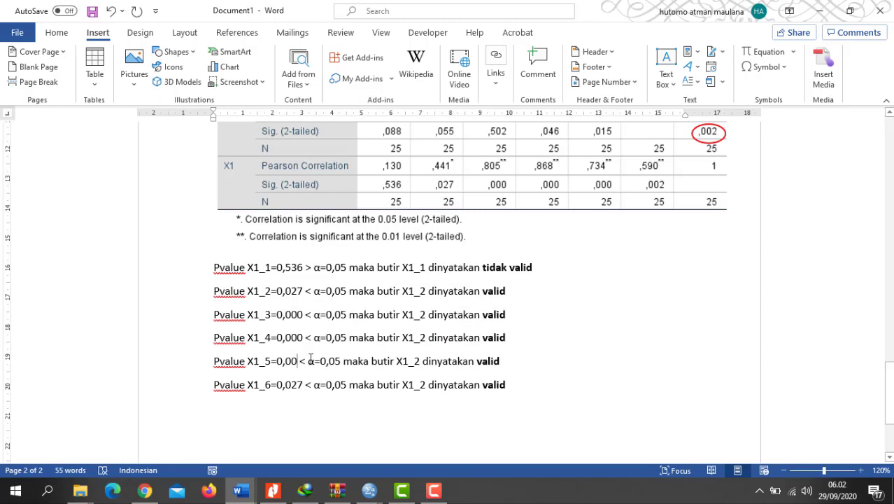
pyautogui.write('0')
# Set the P value of X1_6 to 0,002 and check it against the circled table value.
pyautogui.scroll(5, 297, 371)
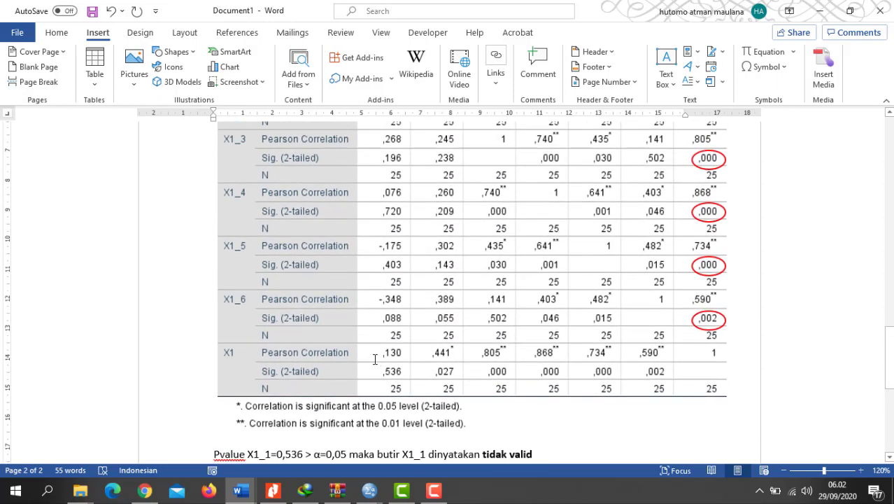
pyautogui.scroll(-3, 375, 360)
pyautogui.moveTo(302, 351); pyautogui.dragTo(292, 352)
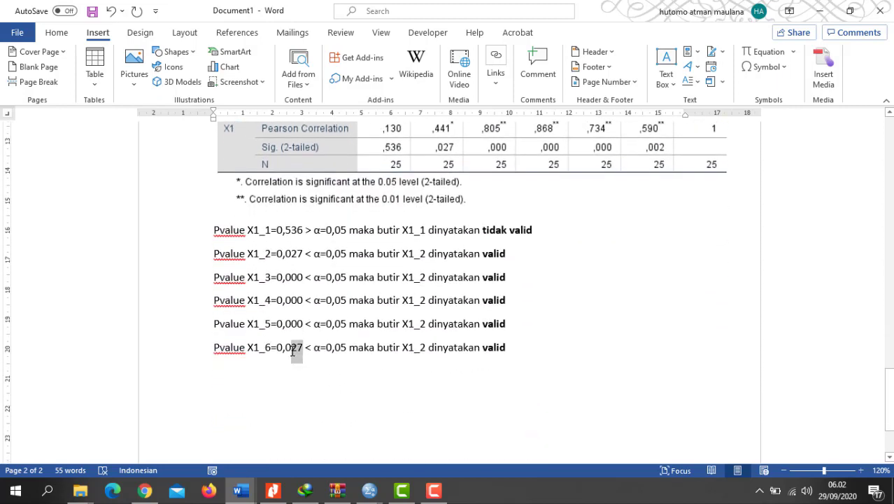
pyautogui.write('02')
pyautogui.scroll(5, 568, 305)
pyautogui.scroll(-4, 570, 308)
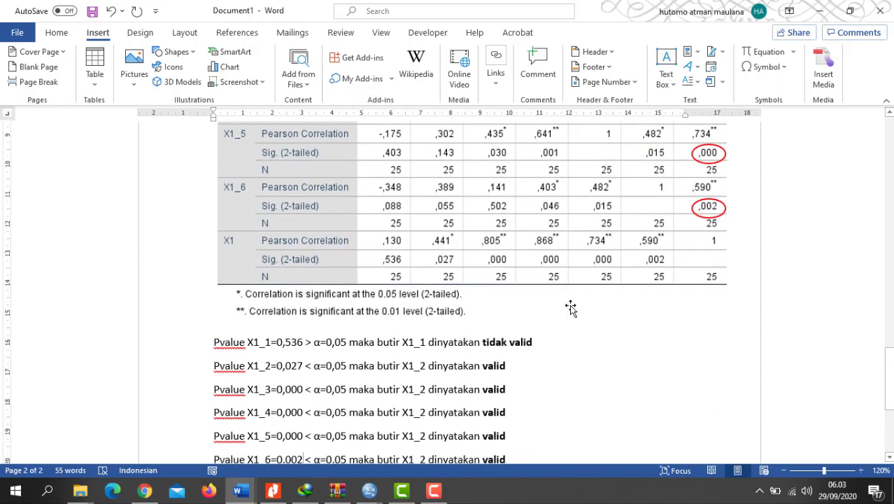